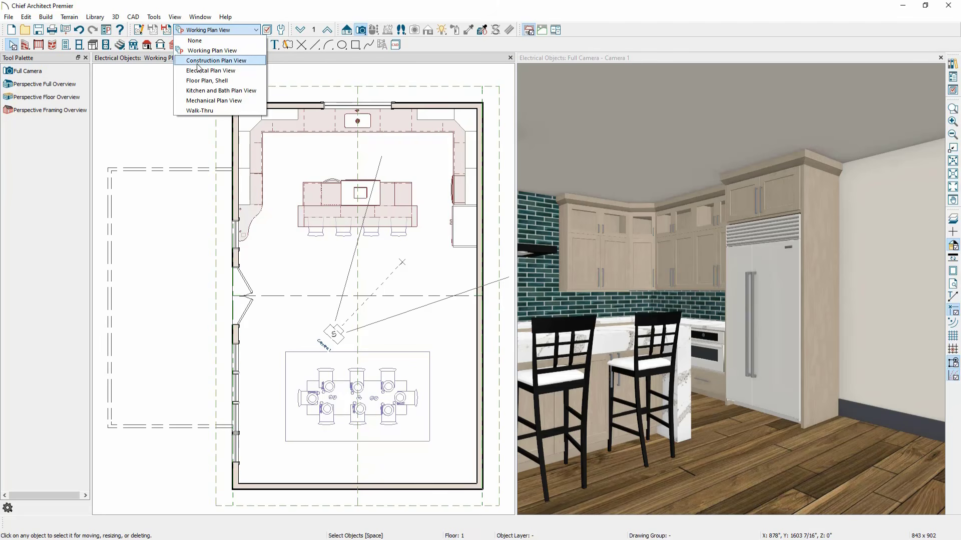
# - Switch to the Electrical Plan View and place a ceiling light at the kitchen's upper-right counter corner and a wall light beside the refrigerator
pyautogui.click(199, 71)
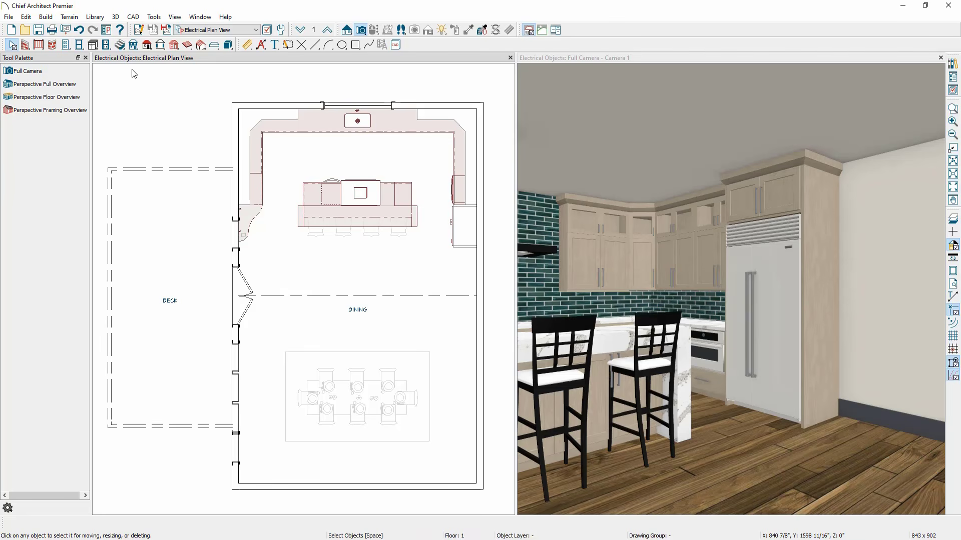
pyautogui.click(106, 45)
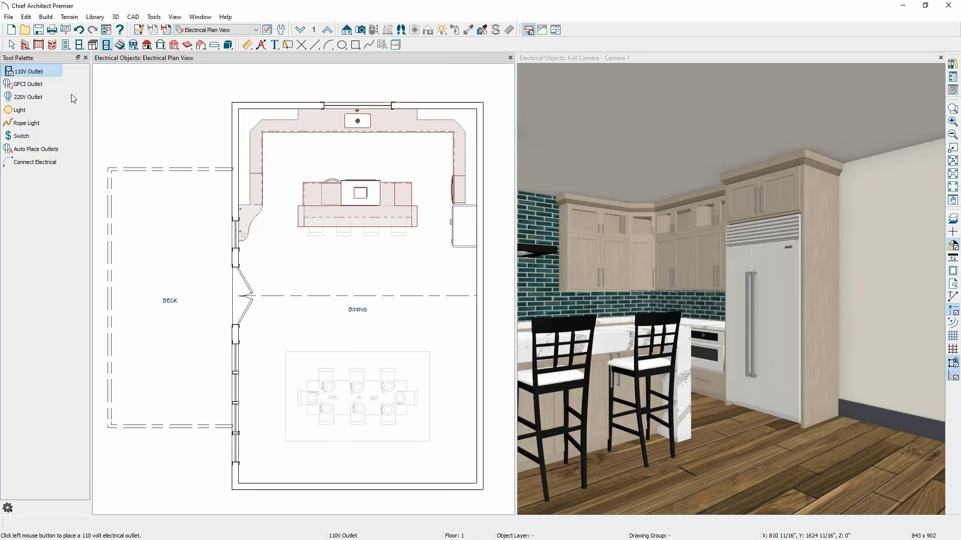
pyautogui.click(20, 110)
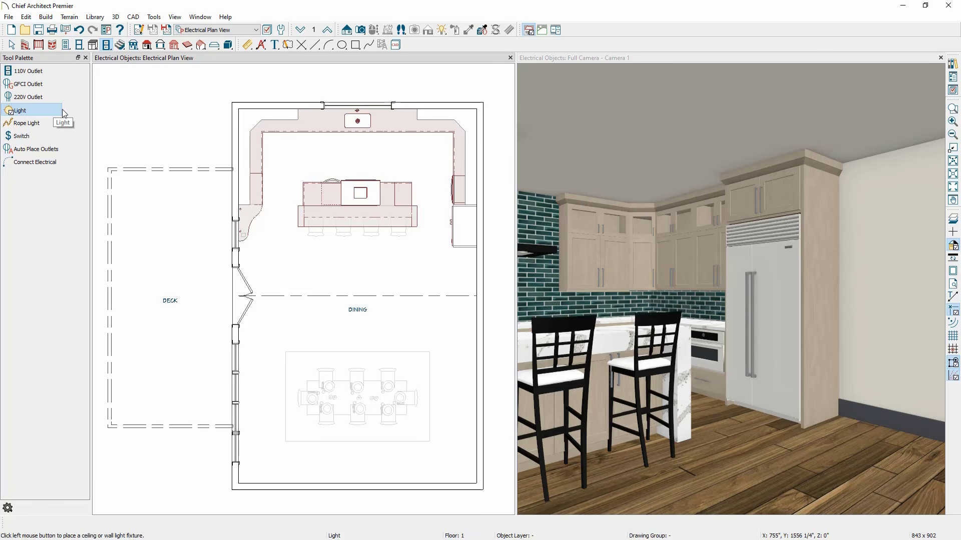
pyautogui.click(459, 134)
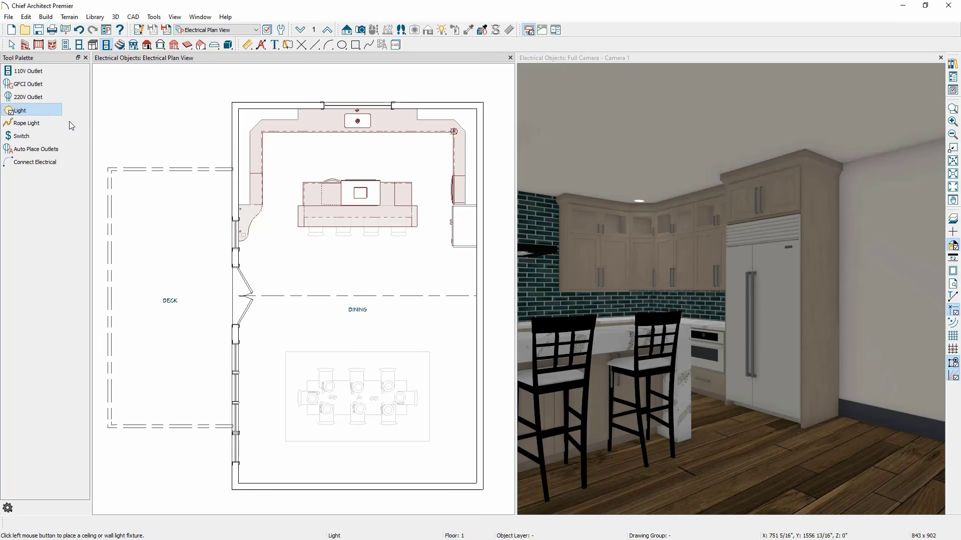
pyautogui.click(475, 272)
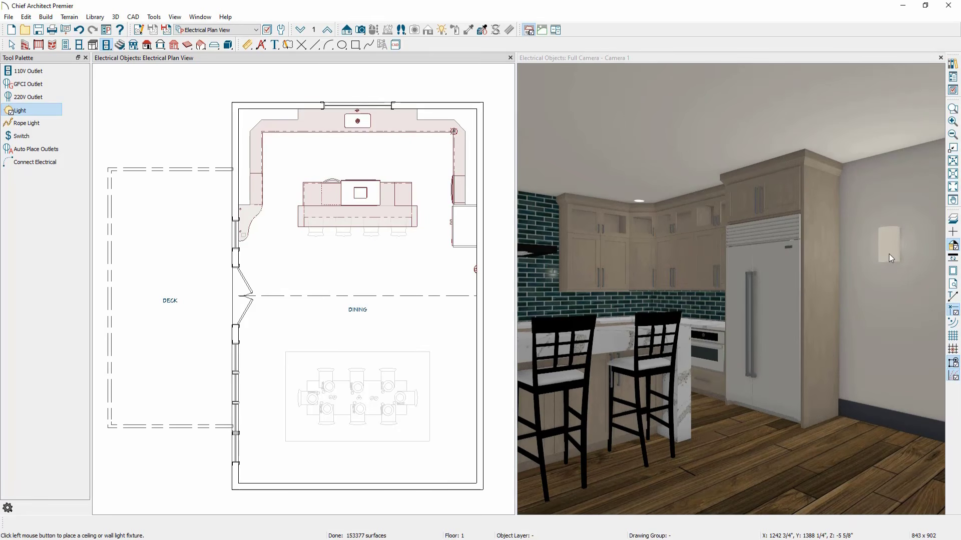
# - Place an exterior wall light near the house's lower-left corner and a freestanding outdoor light on the ground below the deck
pyautogui.scroll(-8, 887, 253)
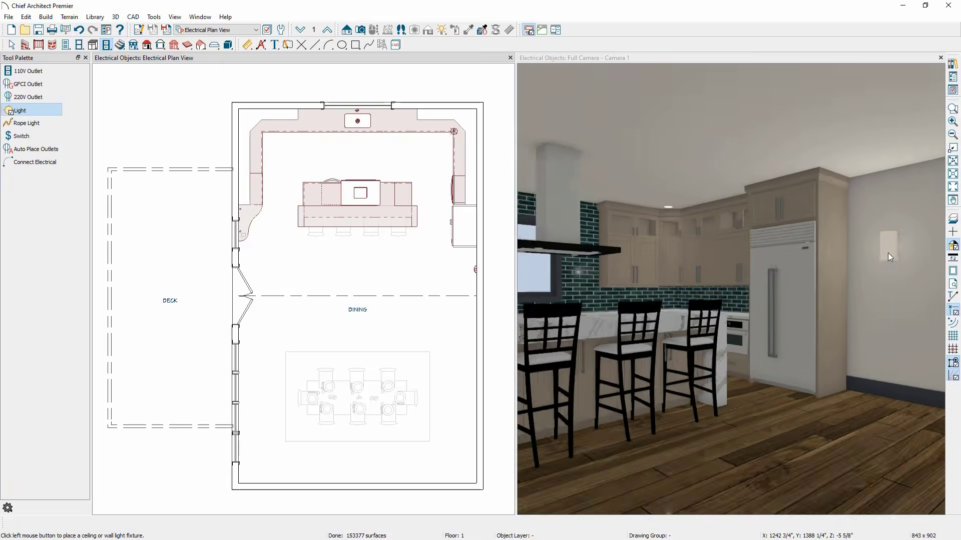
pyautogui.moveTo(887, 253); pyautogui.dragTo(760, 289, button='middle')
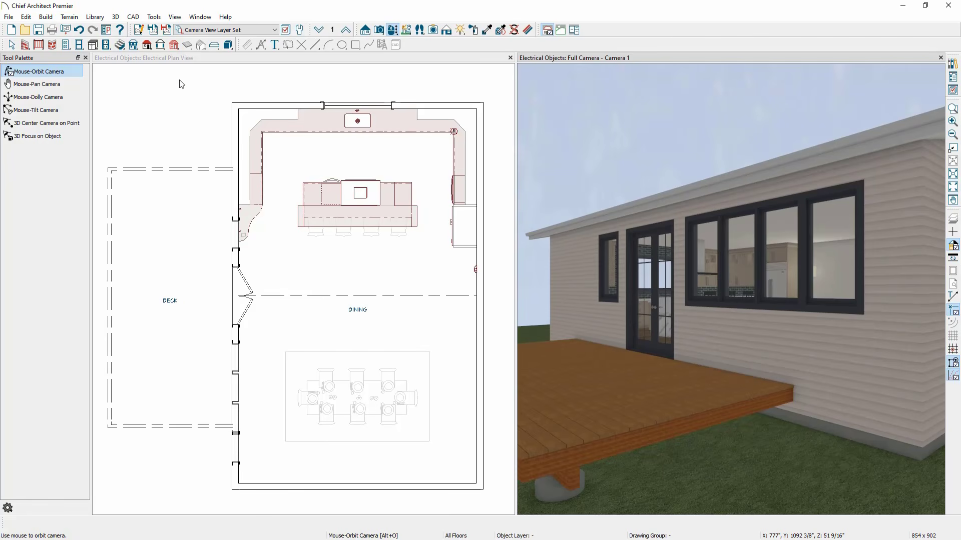
pyautogui.click(167, 68)
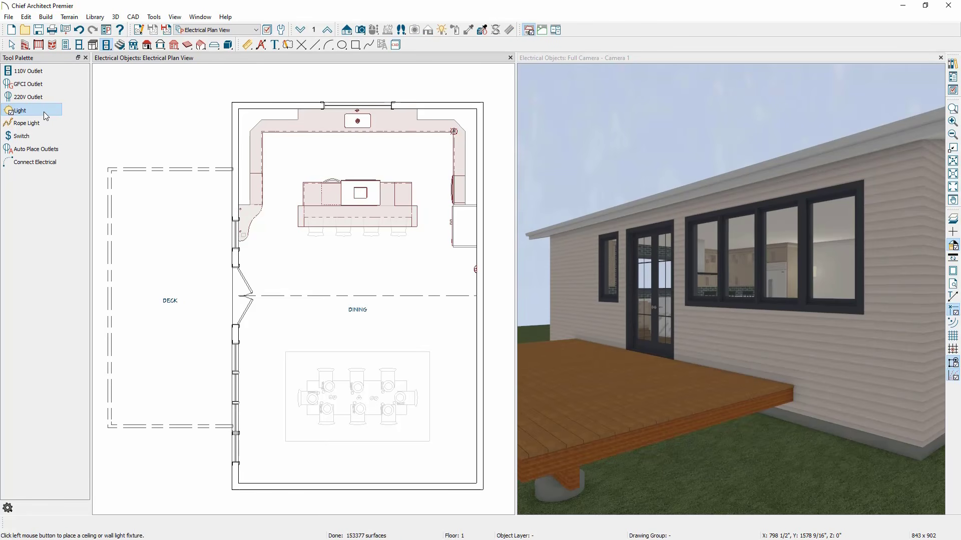
pyautogui.click(227, 483)
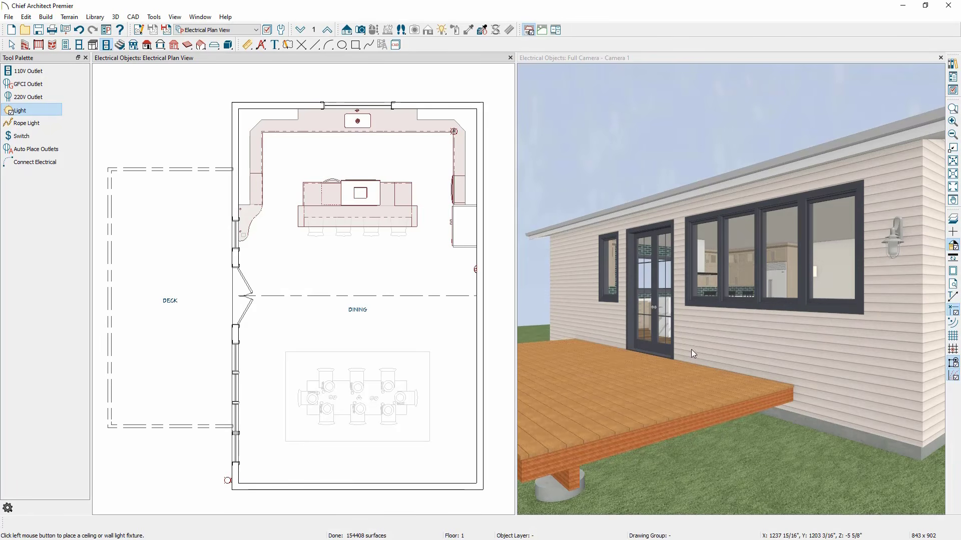
pyautogui.click(218, 443)
# - Review the General Electrical defaults and the light data of the default ceiling light
pyautogui.click(282, 29)
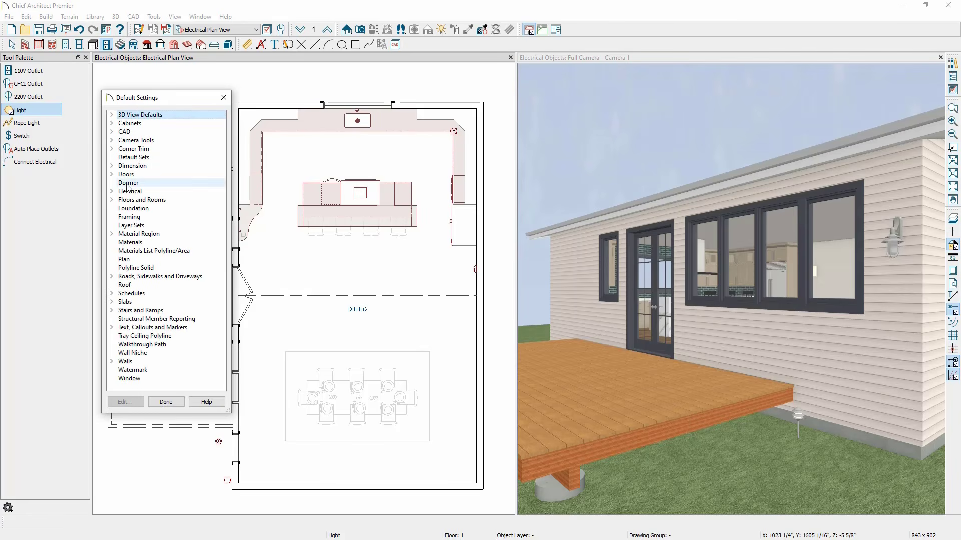
pyautogui.click(111, 191)
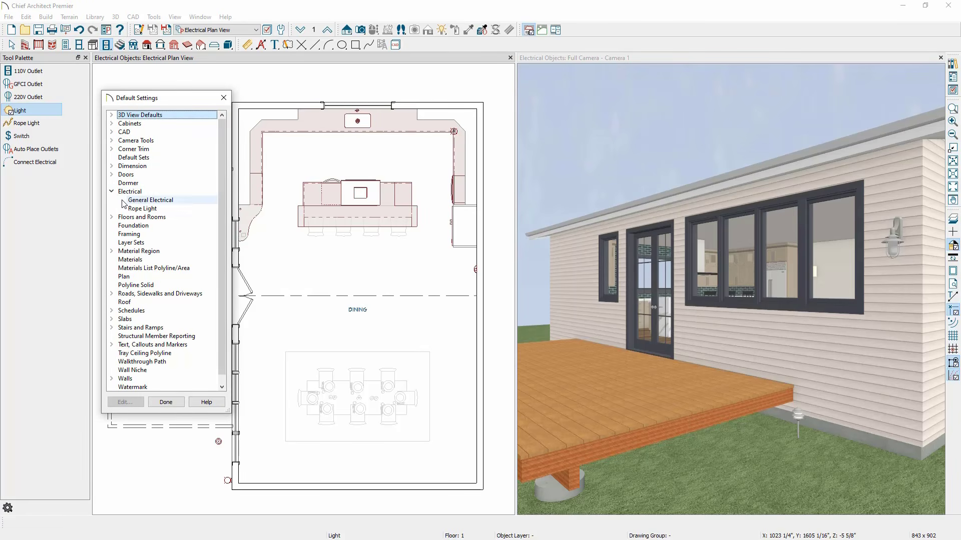
pyautogui.doubleClick(122, 202)
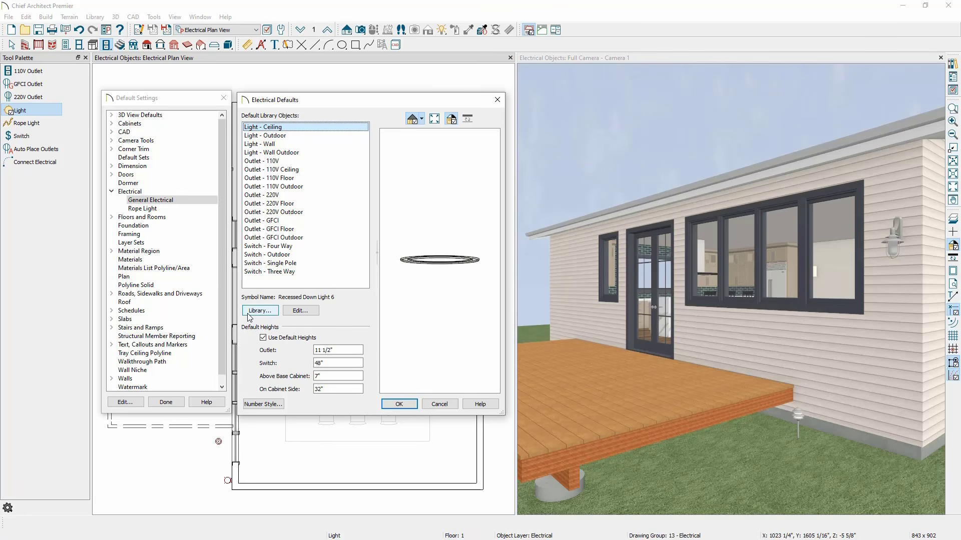
pyautogui.click(300, 311)
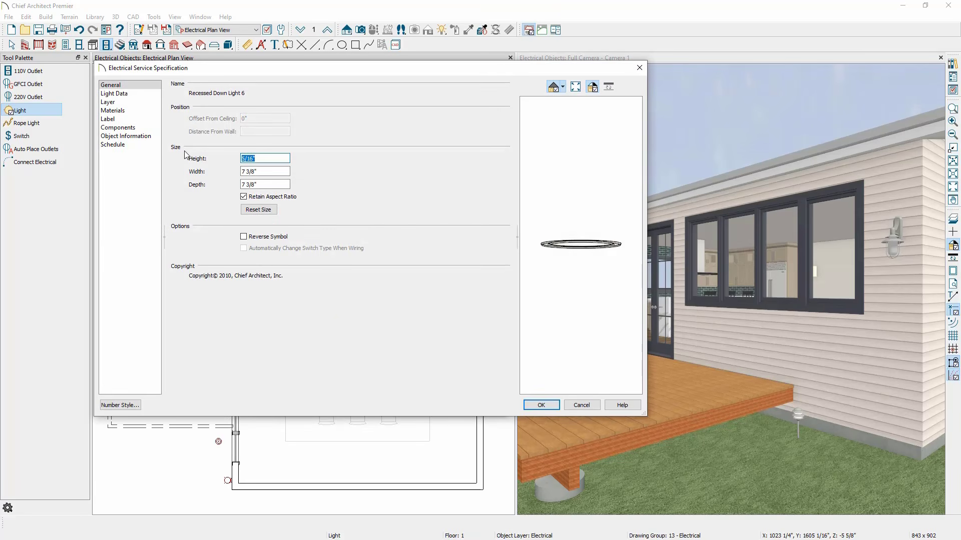
pyautogui.click(130, 94)
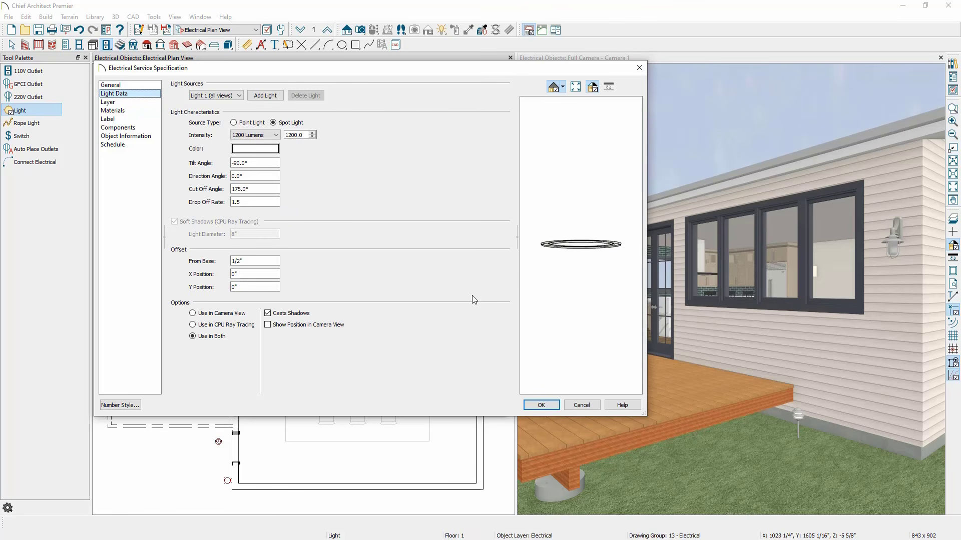
pyautogui.click(579, 405)
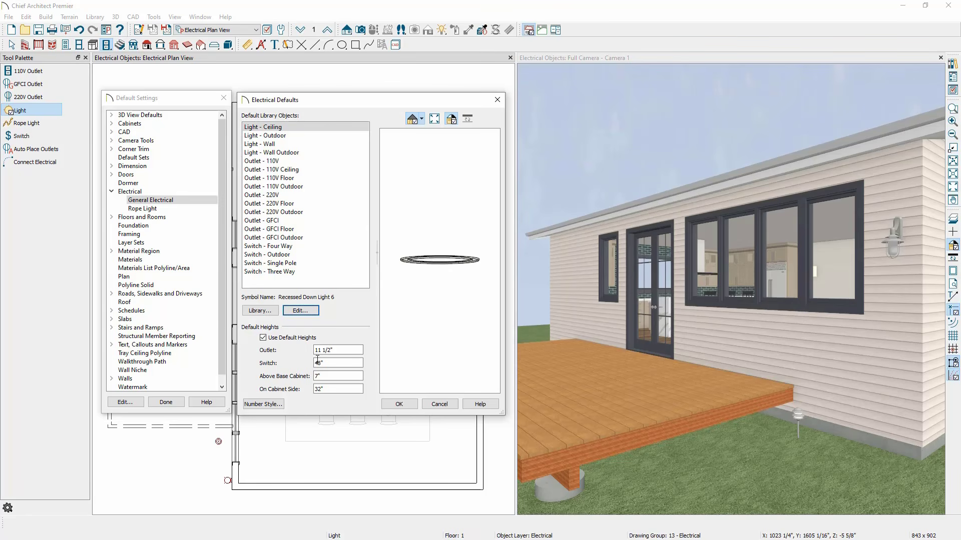
pyautogui.click(442, 409)
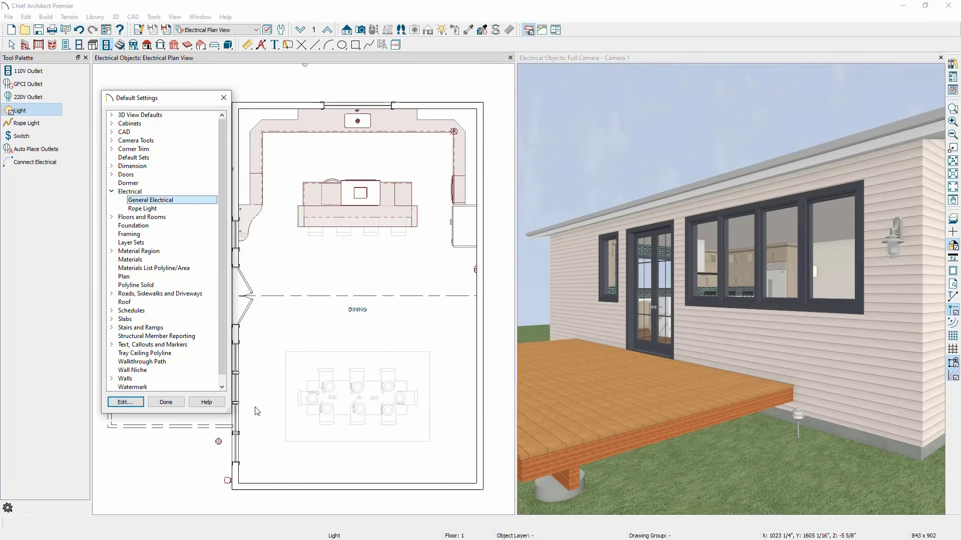
pyautogui.click(170, 402)
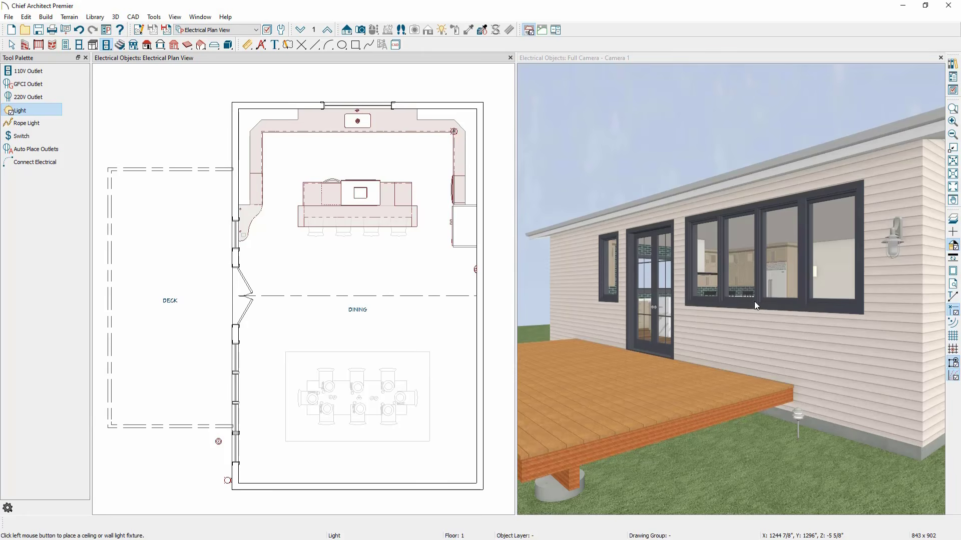
# - Place a 110V outlet on the interior wall just below the wall light in plan
pyautogui.scroll(5, 800, 320)
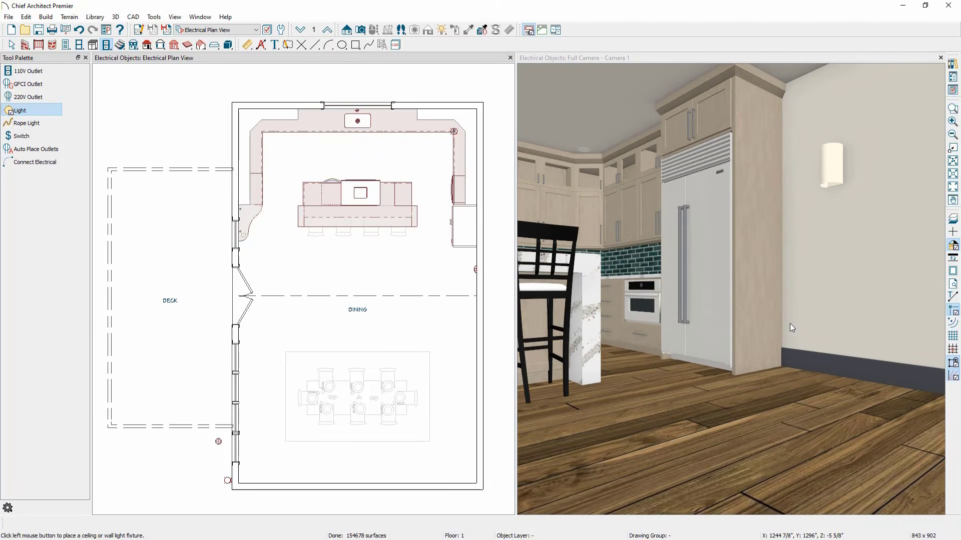
pyautogui.click(48, 71)
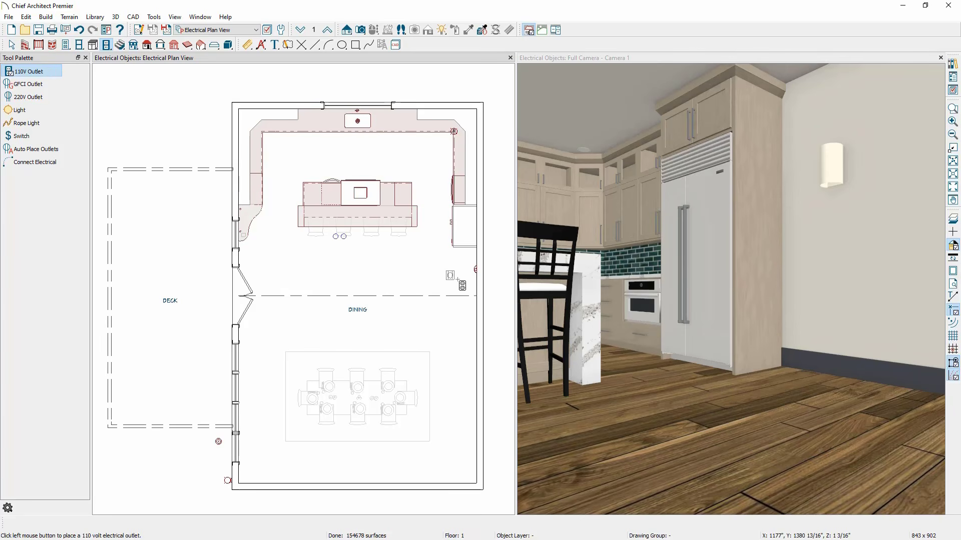
pyautogui.click(477, 291)
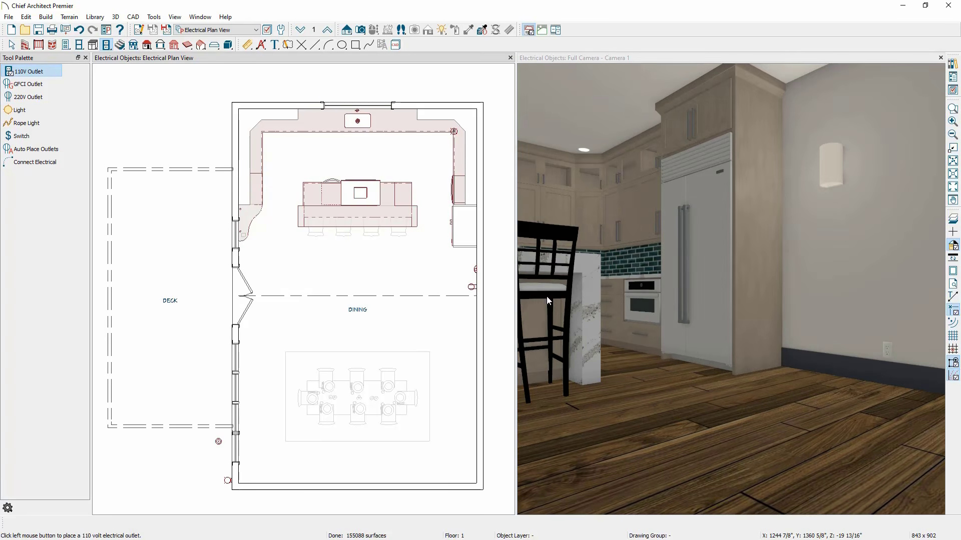
# - Convert the outlet near the wall light to GFCI and back to a 110V outlet
pyautogui.click(889, 352)
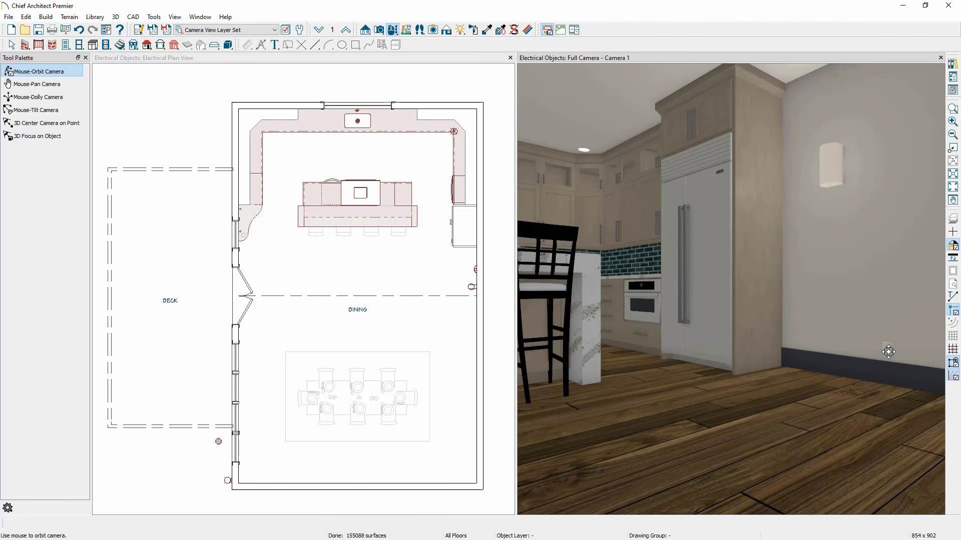
pyautogui.click(888, 352)
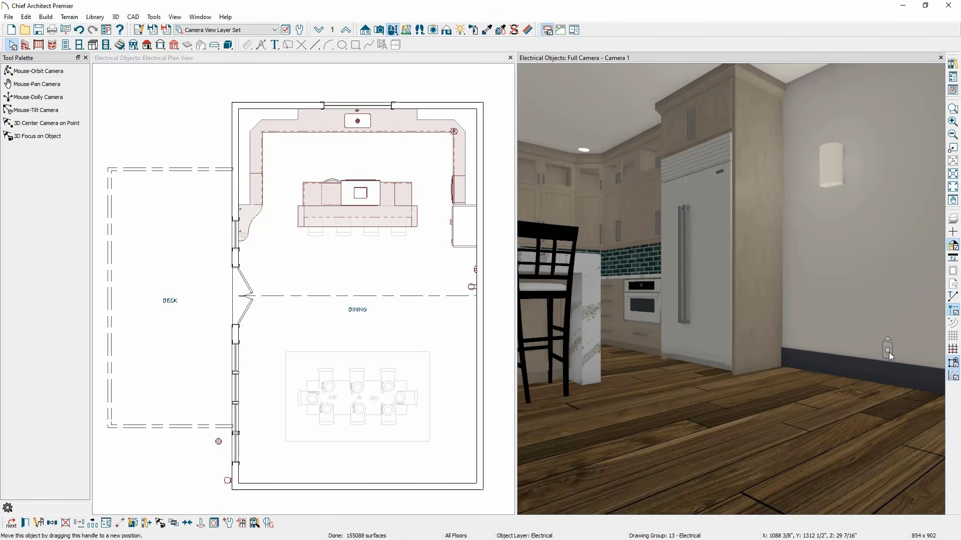
pyautogui.click(269, 524)
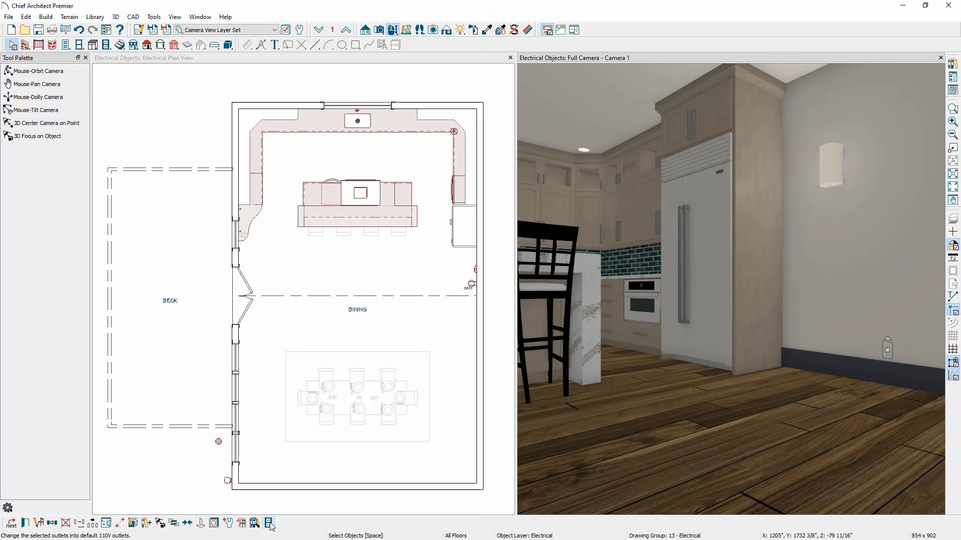
pyautogui.click(269, 523)
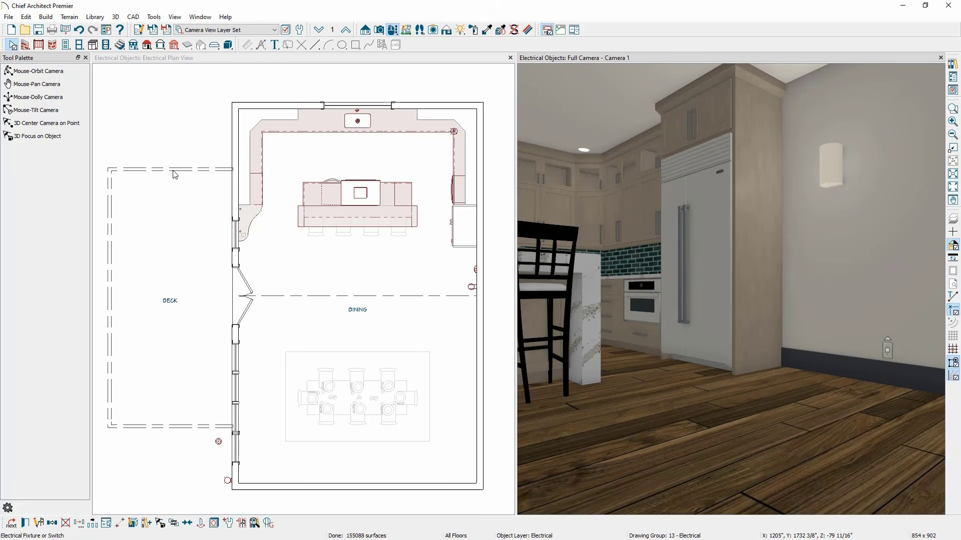
# - Set the room type of the unlabelled room containing the island to Kitchen
pyautogui.click(140, 93)
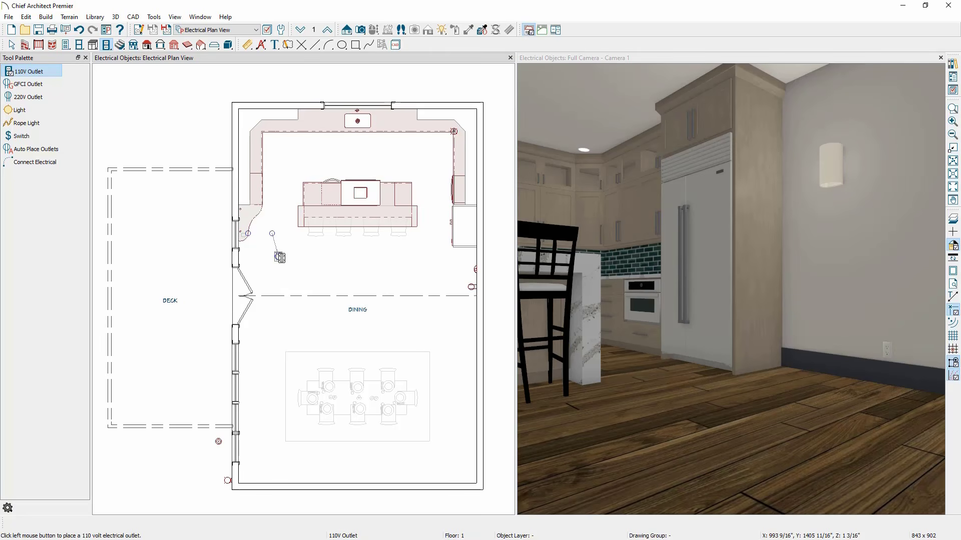
pyautogui.press('space')
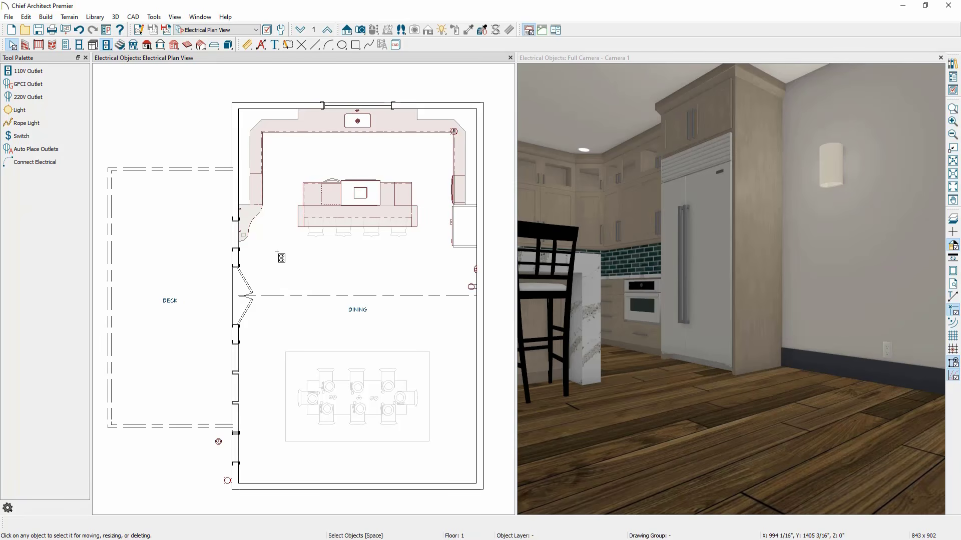
pyautogui.doubleClick(277, 252)
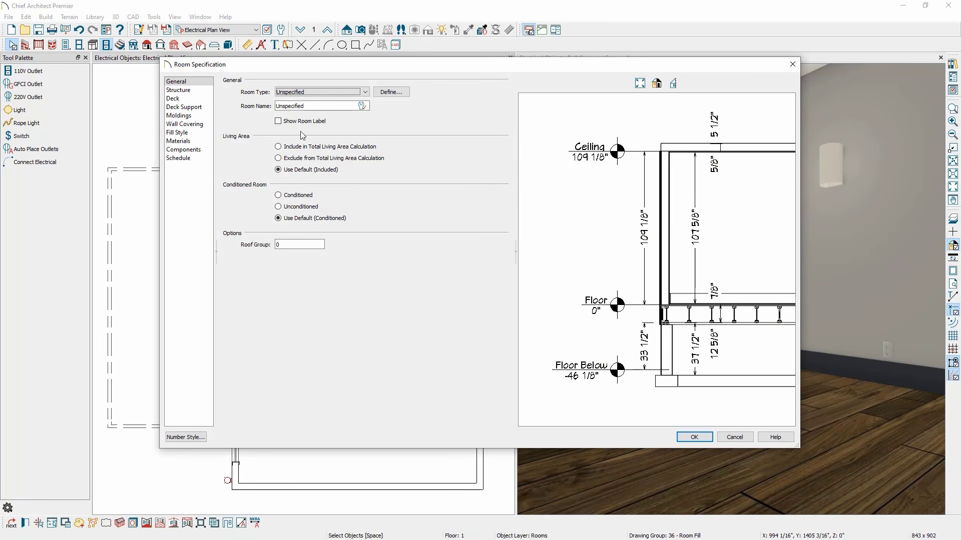
pyautogui.click(300, 92)
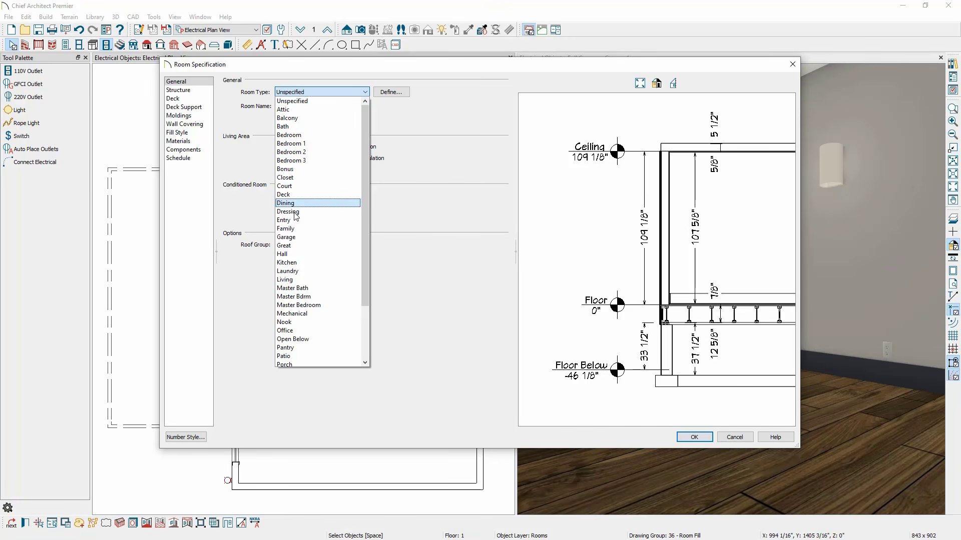
pyautogui.click(295, 264)
pyautogui.click(694, 437)
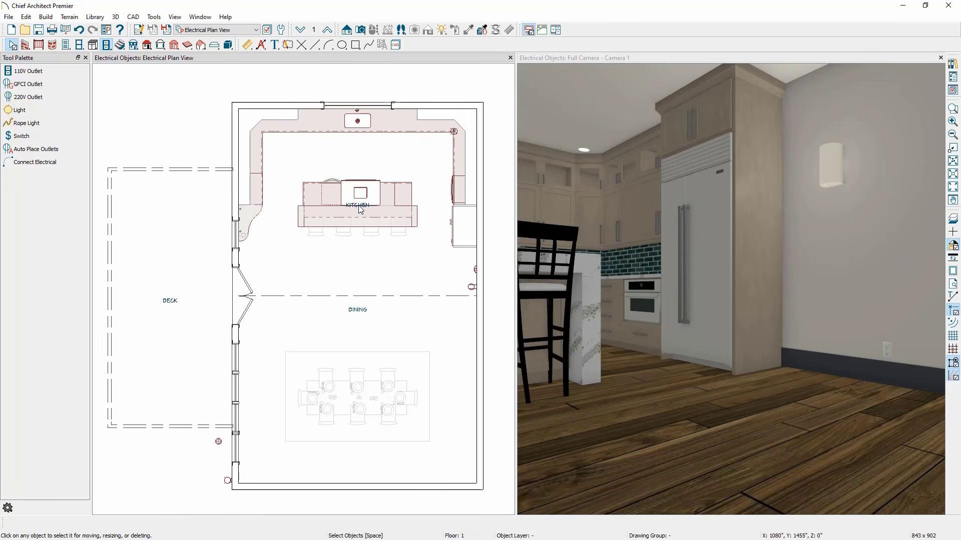
# - Automatically place outlets throughout the kitchen and dining rooms
pyautogui.click(56, 149)
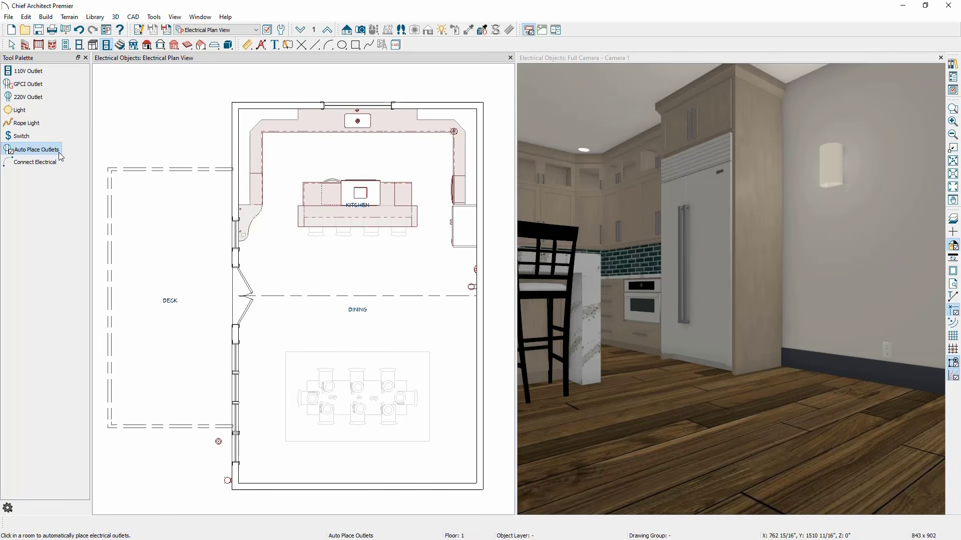
pyautogui.click(297, 259)
pyautogui.moveTo(577, 280); pyautogui.dragTo(842, 451, button='middle')
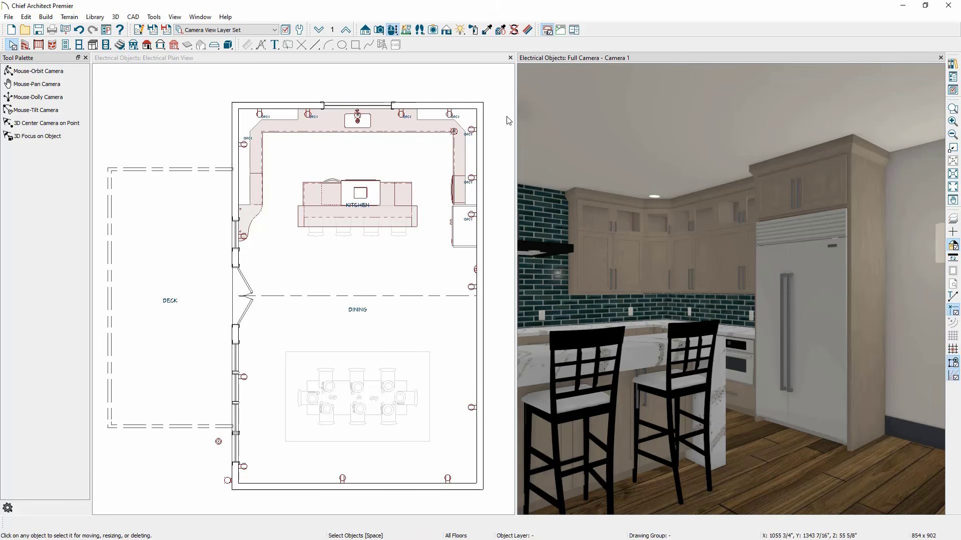
# - Examine the automatically placed outlets along the kitchen backsplash, sink wall and cabinets in the 3D camera view
pyautogui.click(393, 32)
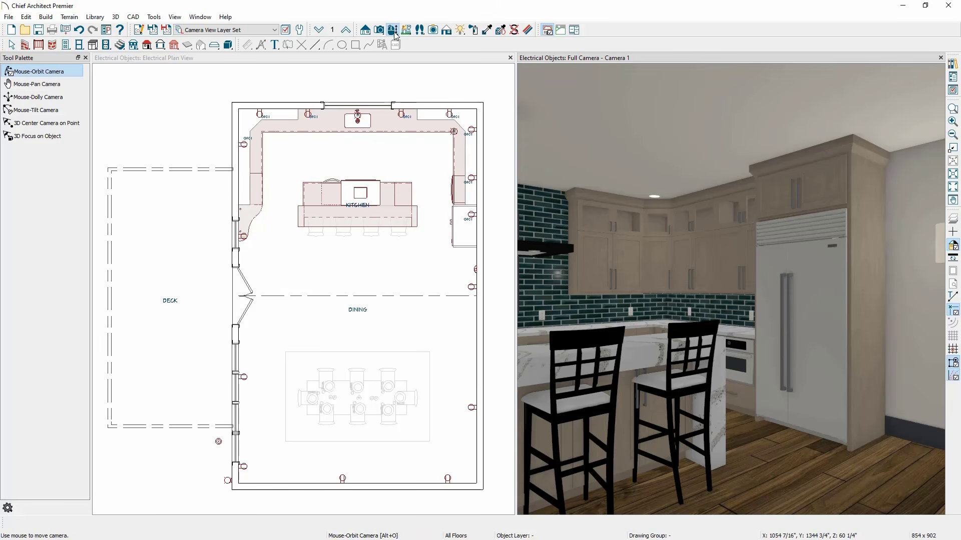
pyautogui.moveTo(700, 212); pyautogui.dragTo(631, 217)
pyautogui.scroll(6, 635, 215)
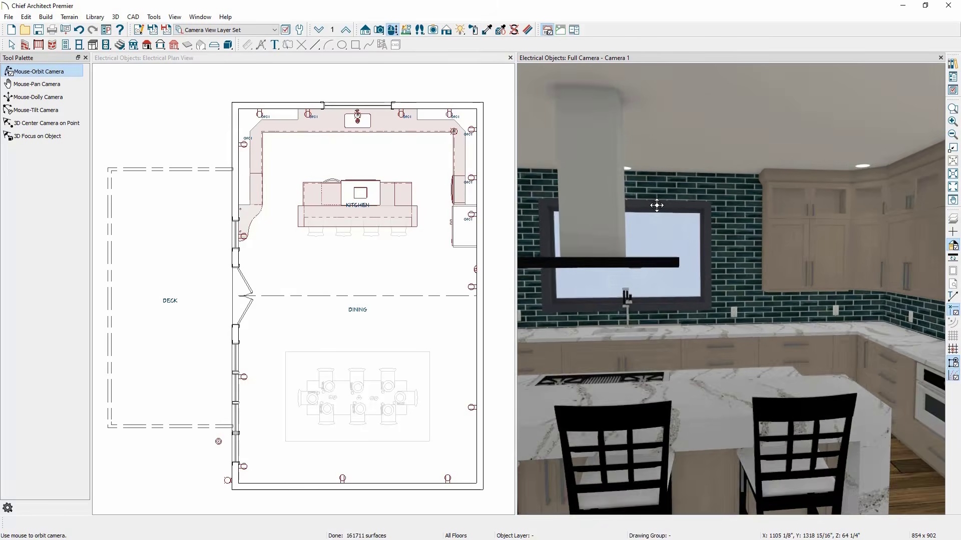
pyautogui.scroll(2, 632, 212)
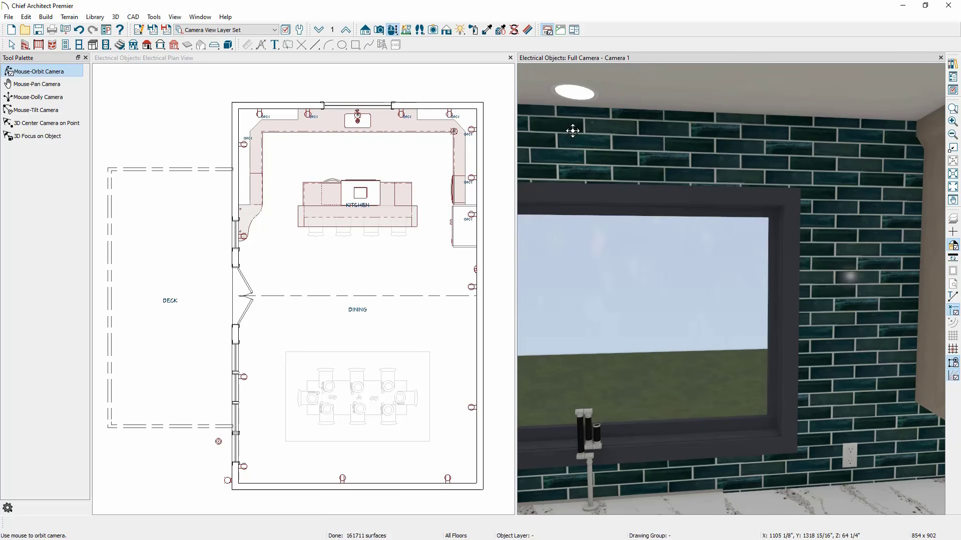
pyautogui.moveTo(572, 131); pyautogui.dragTo(749, 104, button='middle')
pyautogui.moveTo(741, 161)
pyautogui.mouseDown()
pyautogui.moveTo(740, 151)
pyautogui.moveTo(739, 168)
pyautogui.mouseUp()
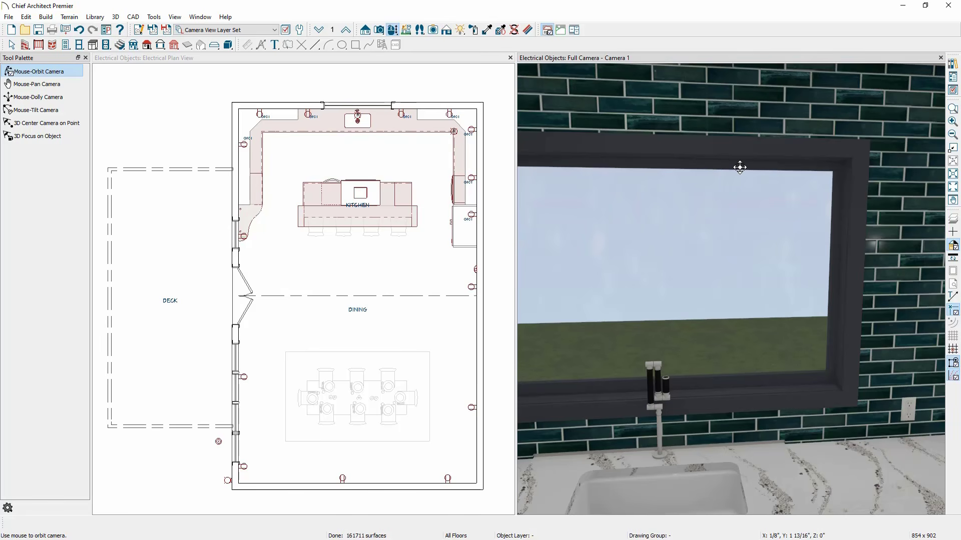
pyautogui.scroll(-5, 740, 167)
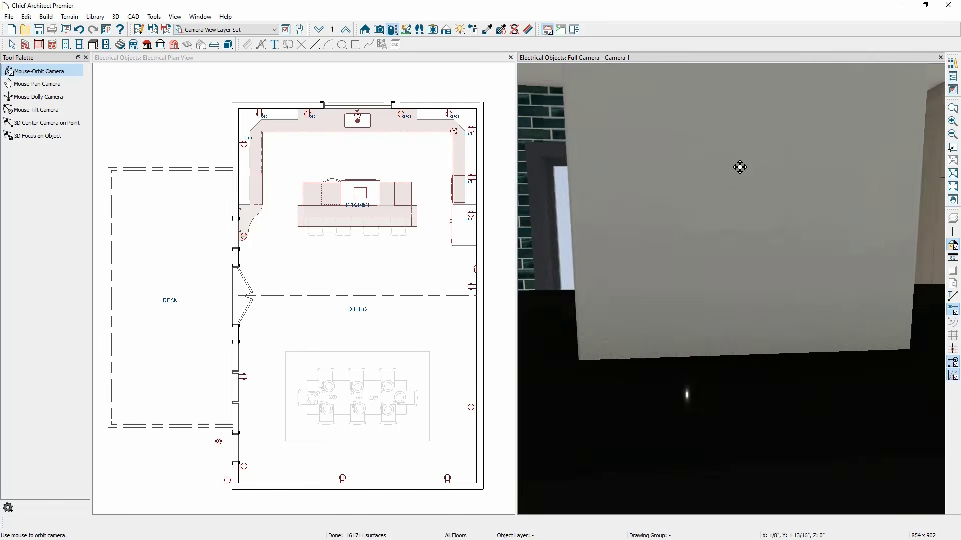
pyautogui.scroll(-2, 740, 167)
pyautogui.moveTo(739, 167); pyautogui.dragTo(885, 225, button='middle')
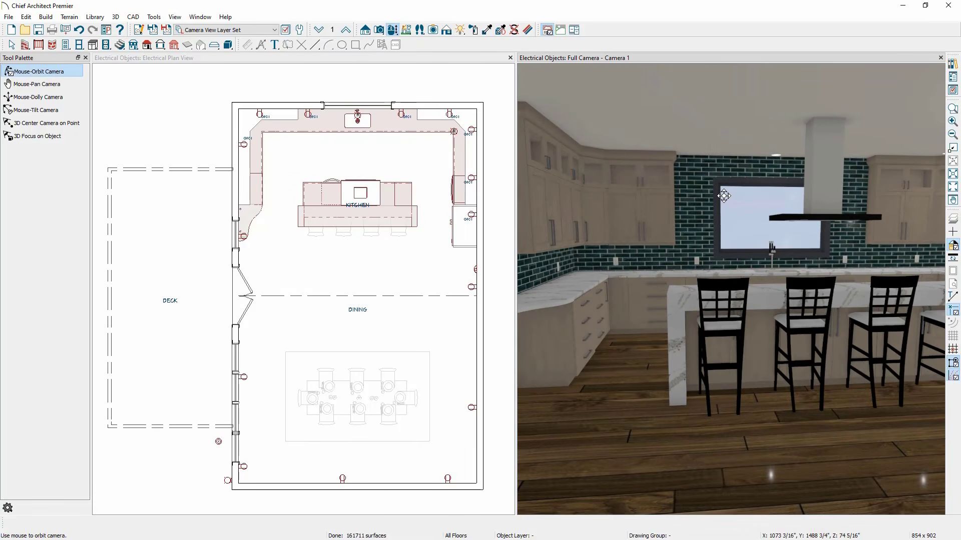
# - Draw a straight vertical rope light in the kitchen plan between the left counter and the island
pyautogui.click(375, 89)
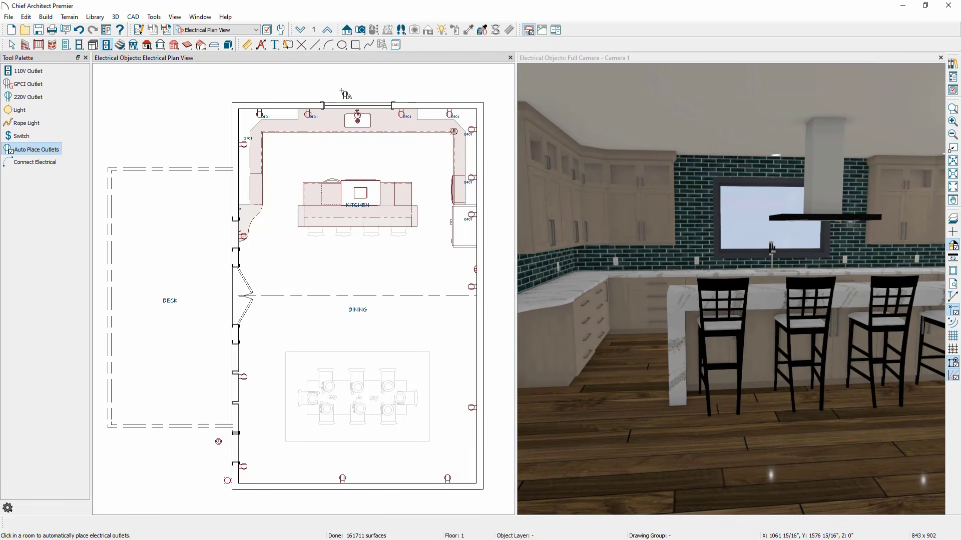
pyautogui.click(43, 124)
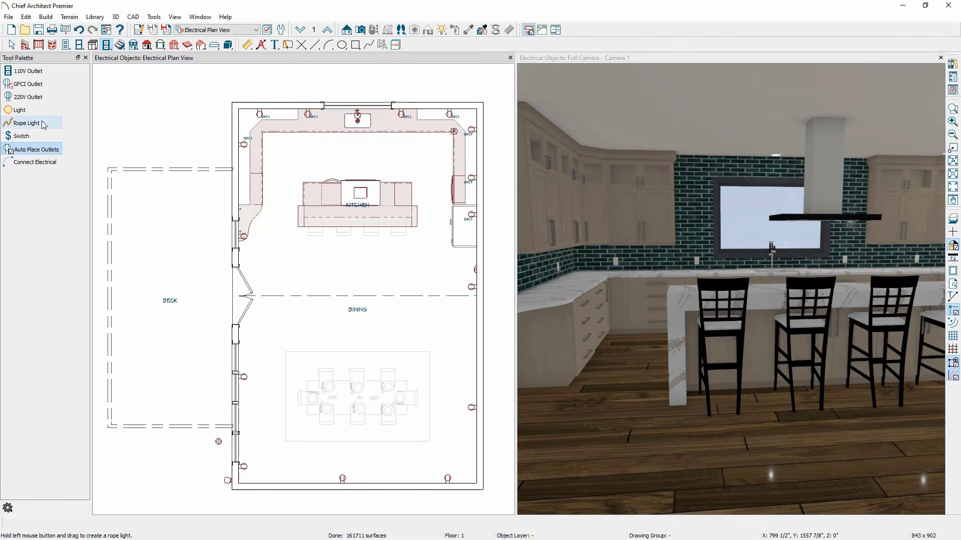
pyautogui.click(43, 125)
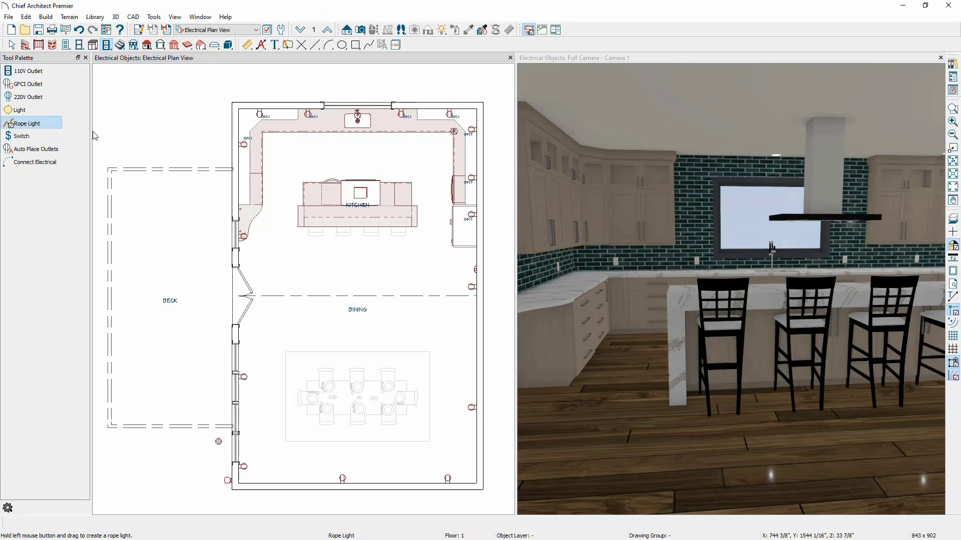
pyautogui.moveTo(283, 225); pyautogui.dragTo(282, 172)
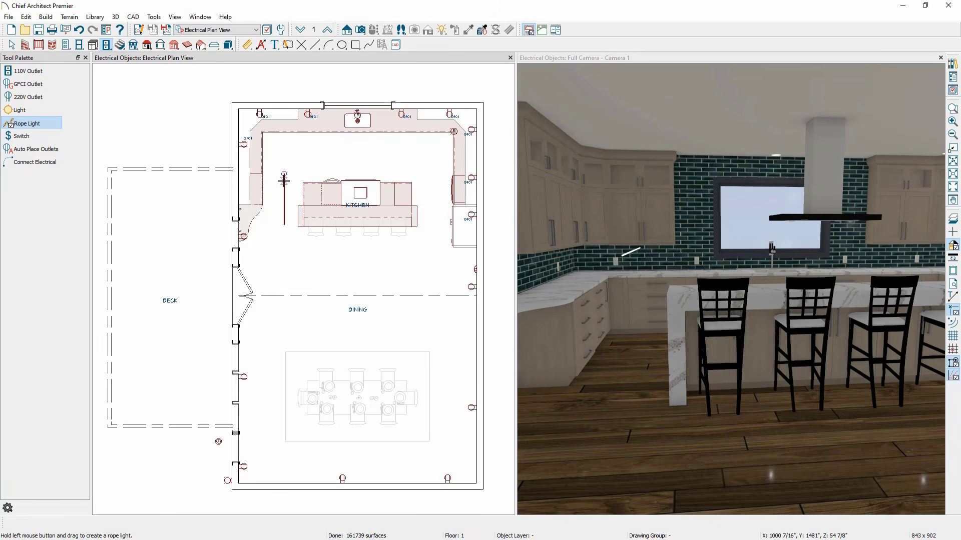
# - Review the rope light's general, light data and molding specifications without changing them
pyautogui.click(283, 186)
pyautogui.doubleClick(284, 186)
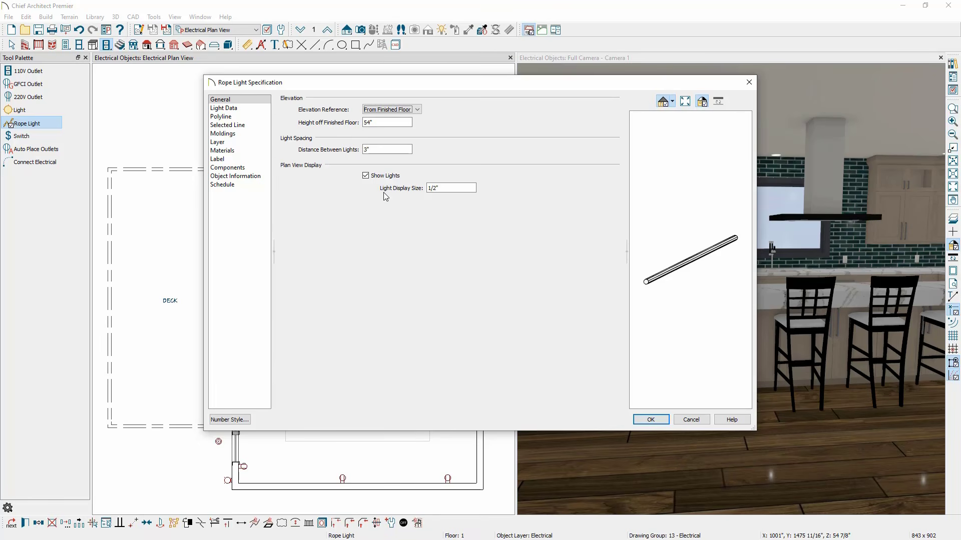
pyautogui.click(248, 109)
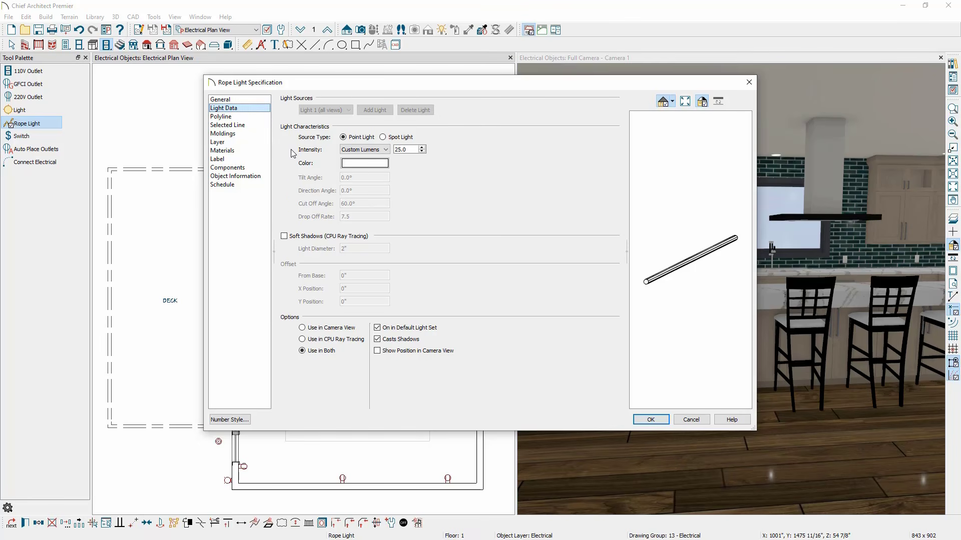
pyautogui.click(244, 134)
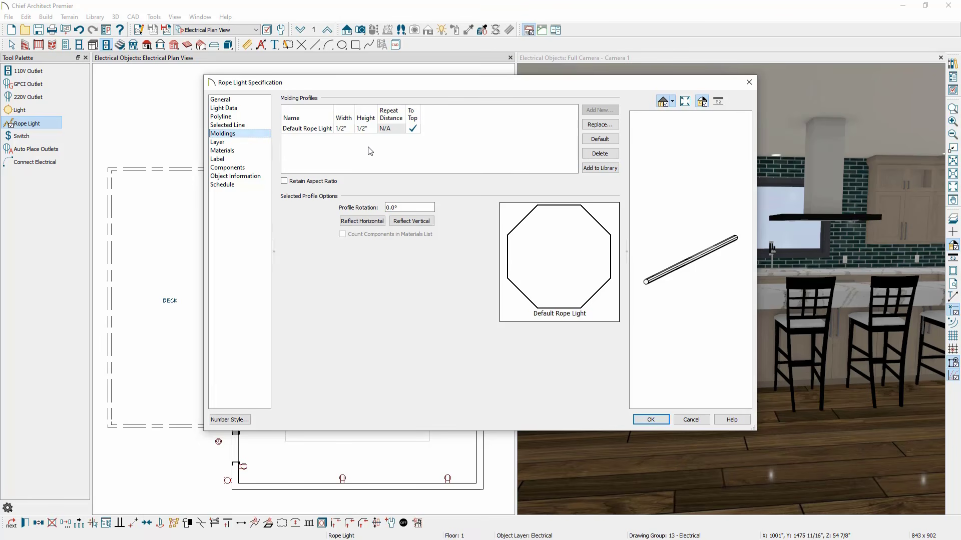
pyautogui.click(684, 417)
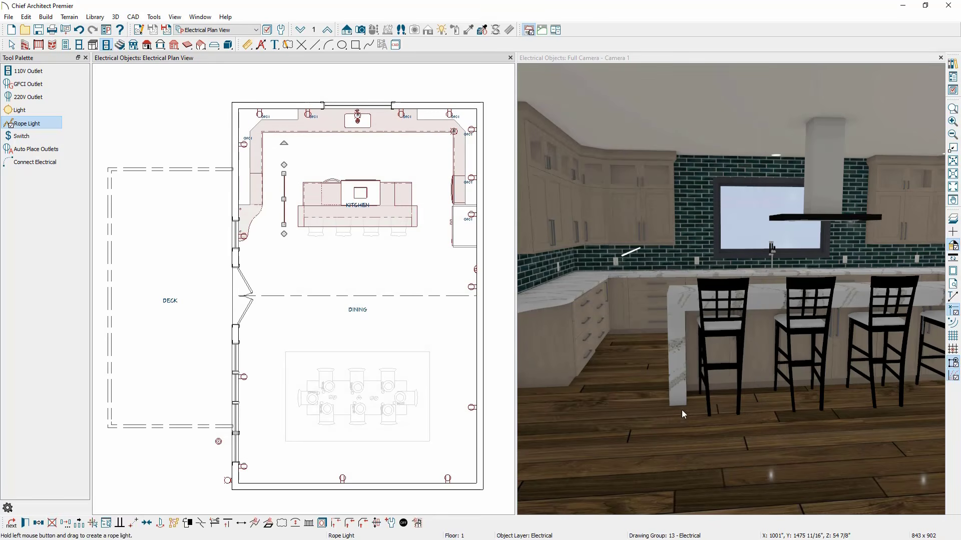
# - Move the rope light to the kitchen's left wall and extend it around the corner along the back wall in an L shape
pyautogui.scroll(4, 309, 263)
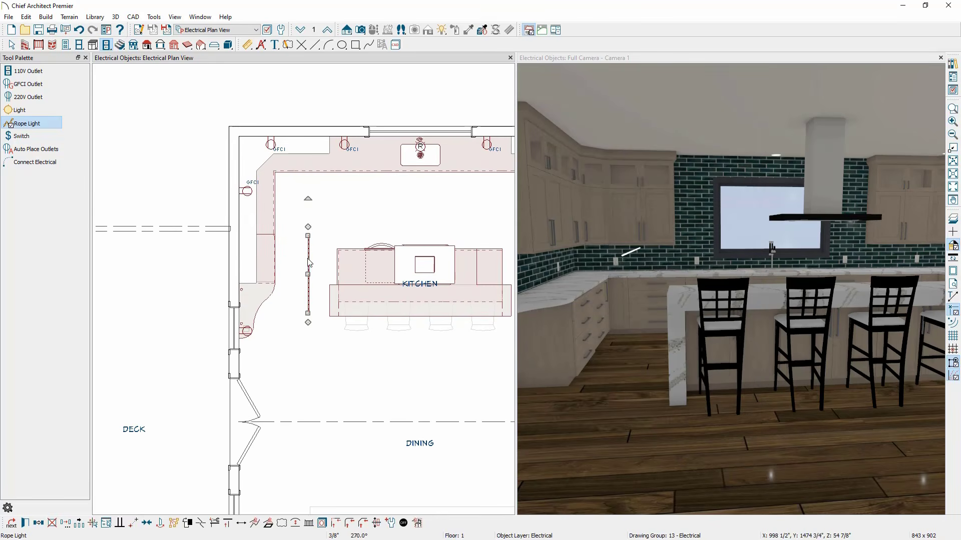
pyautogui.moveTo(308, 274); pyautogui.dragTo(245, 244)
pyautogui.moveTo(245, 204)
pyautogui.mouseDown()
pyautogui.moveTo(245, 147)
pyautogui.moveTo(321, 143)
pyautogui.moveTo(312, 147)
pyautogui.mouseUp()
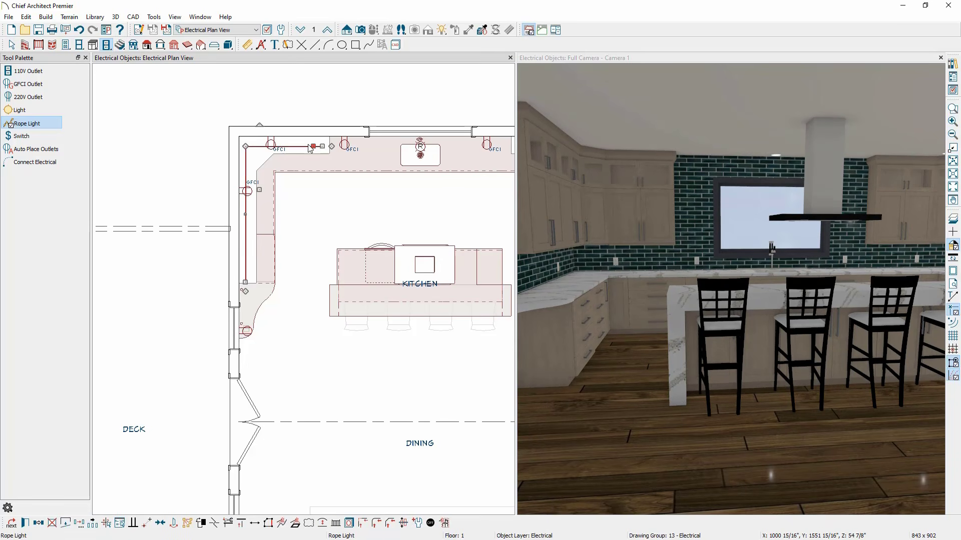
pyautogui.scroll(-1, 370, 180)
pyautogui.moveTo(370, 180)
pyautogui.mouseDown(button='middle')
pyautogui.moveTo(325, 185)
pyautogui.moveTo(378, 188)
pyautogui.mouseUp(button='middle')
pyautogui.scroll(-1, 361, 183)
# - Add end-to-end dimensions from the recessed light in the kitchen's upper-right corner to the right wall and the back wall
pyautogui.moveTo(901, 212); pyautogui.dragTo(736, 216, button='middle')
pyautogui.click(733, 216)
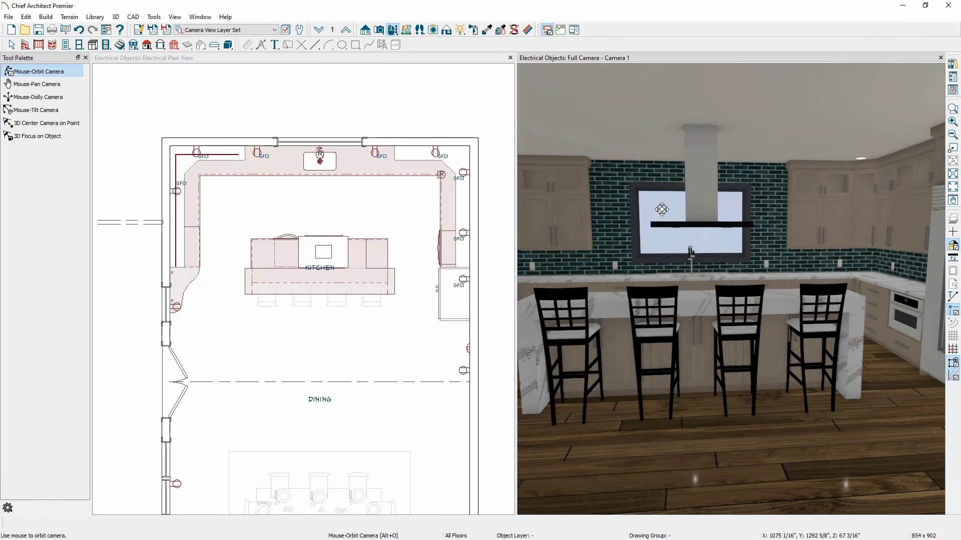
pyautogui.scroll(2, 442, 181)
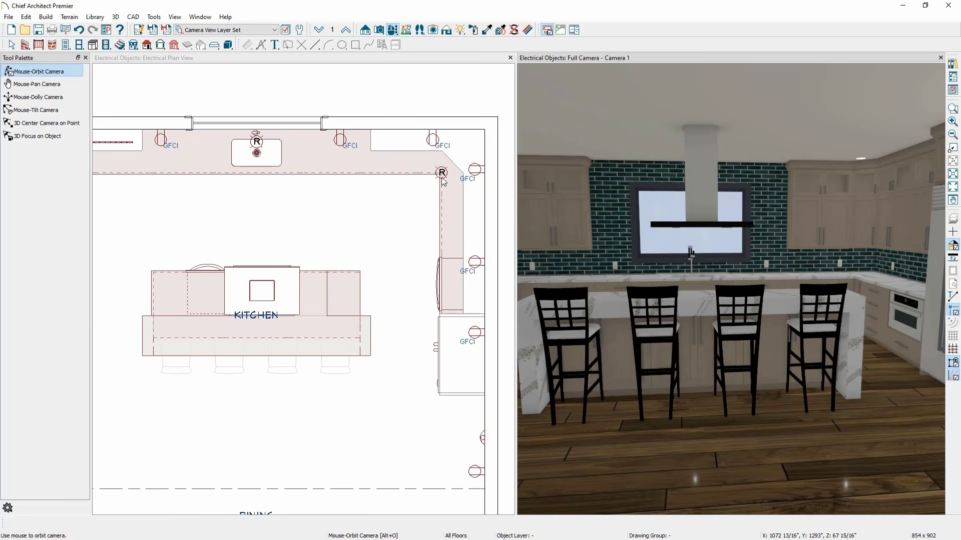
pyautogui.click(443, 172)
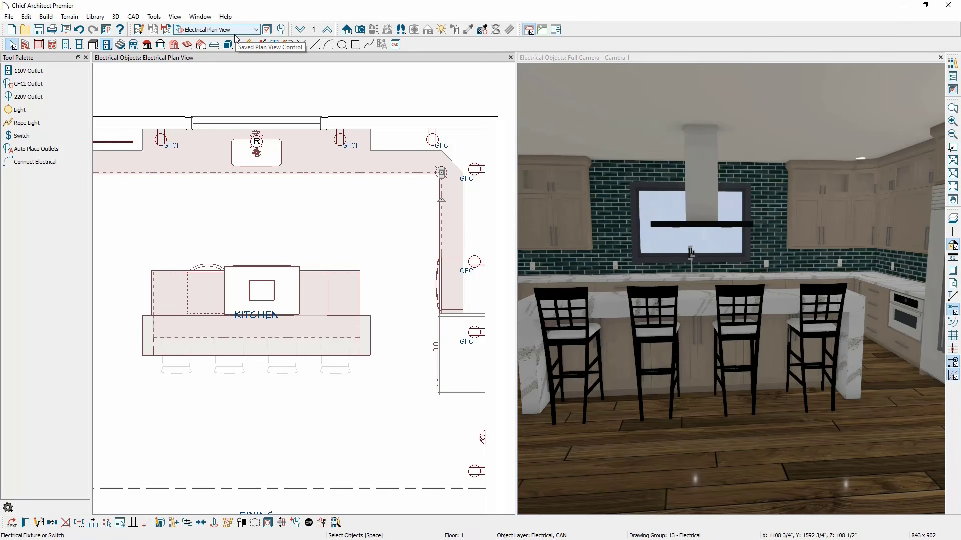
pyautogui.press('Escape')
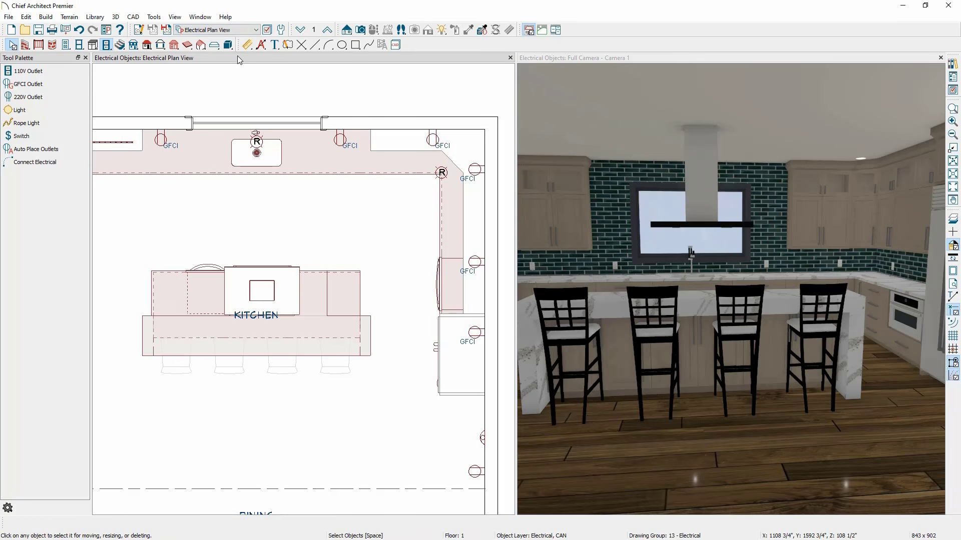
pyautogui.click(247, 46)
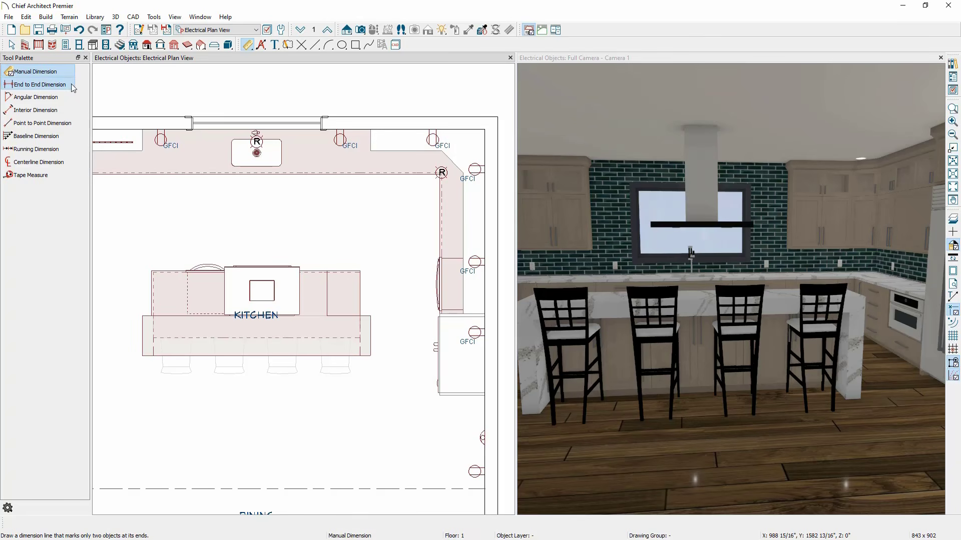
pyautogui.scroll(5, 474, 177)
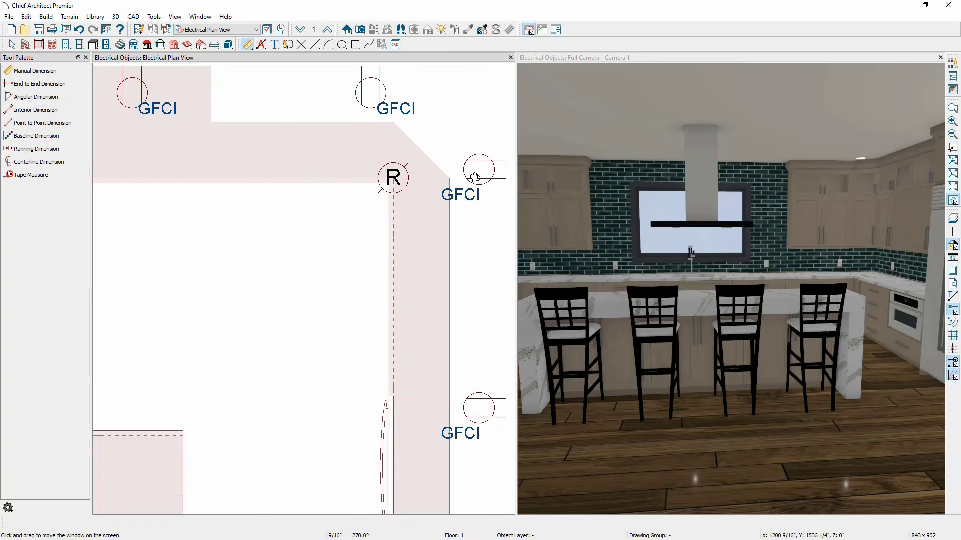
pyautogui.moveTo(474, 177); pyautogui.dragTo(409, 248, button='middle')
pyautogui.click(39, 84)
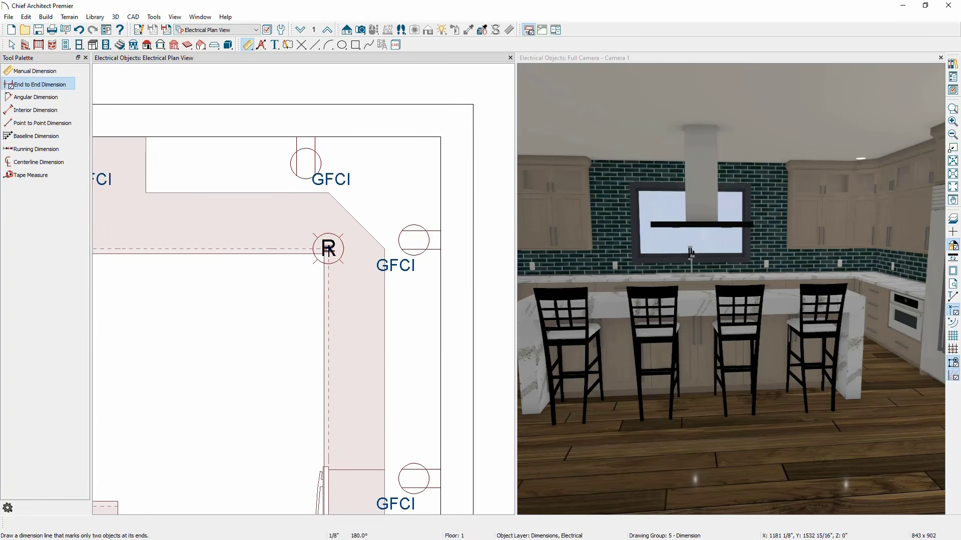
pyautogui.moveTo(328, 248); pyautogui.dragTo(440, 247)
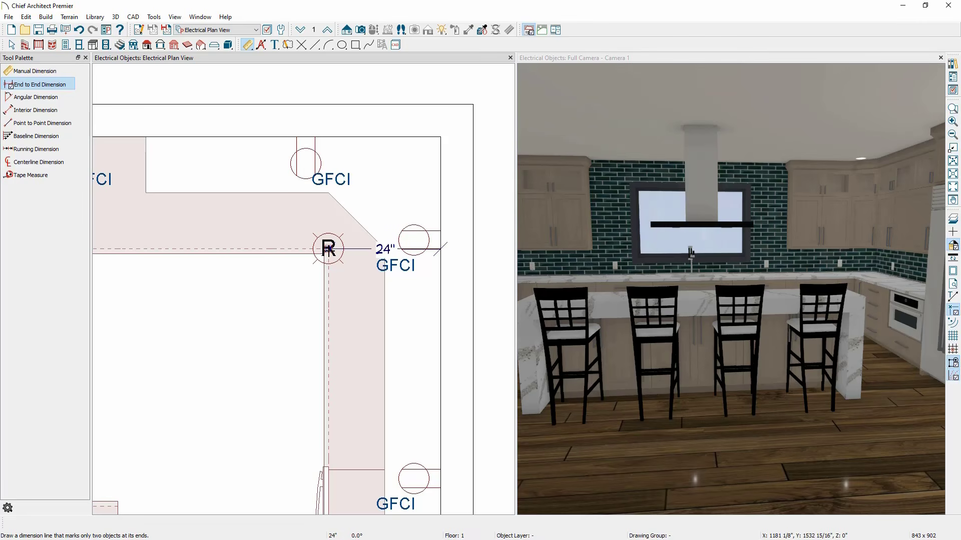
pyautogui.moveTo(328, 249); pyautogui.dragTo(333, 139)
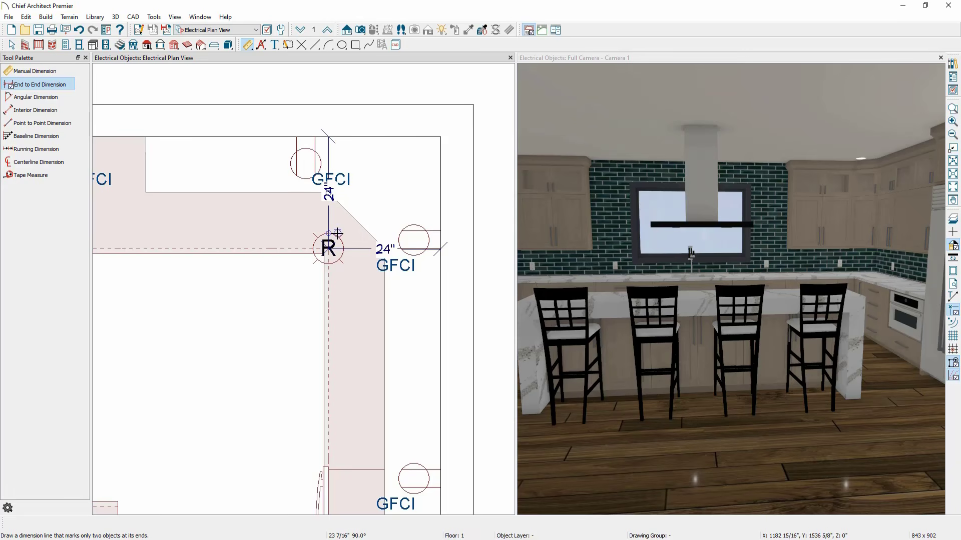
# - Set the corner recessed light's distances from the right wall and the back wall to 21" each
pyautogui.press('space')
pyautogui.click(333, 263)
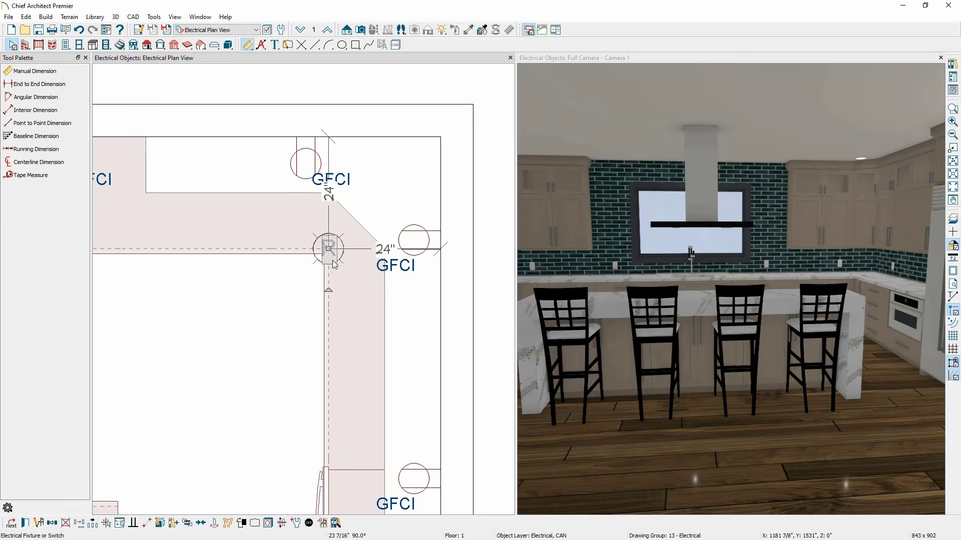
pyautogui.click(384, 248)
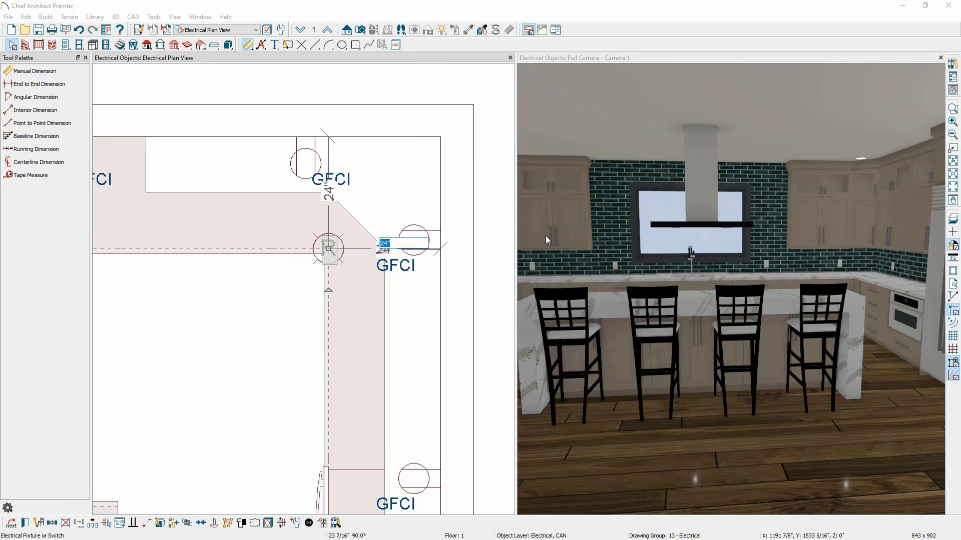
pyautogui.write('21')
pyautogui.press('Return')
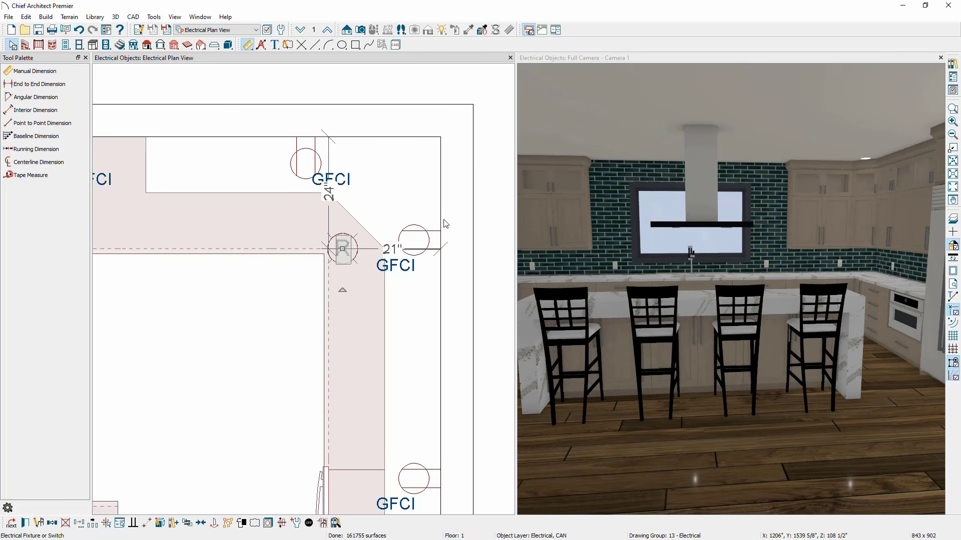
pyautogui.click(328, 193)
pyautogui.write('21')
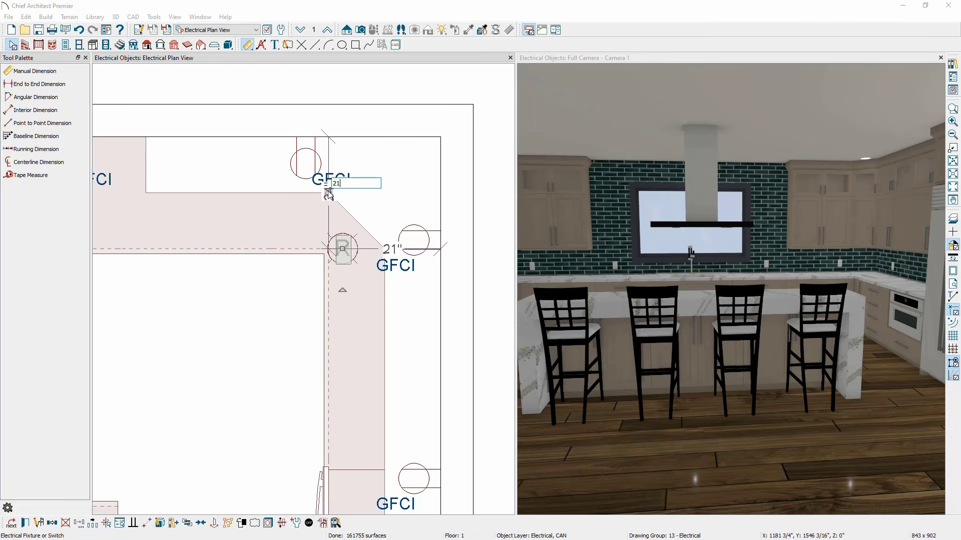
pyautogui.press('Return')
# - Configure Multiple Copy for the corner recessed light to evenly distribute copies when dragging, with 3 primary and 5 secondary copies
pyautogui.scroll(-2, 328, 194)
pyautogui.scroll(-4, 329, 194)
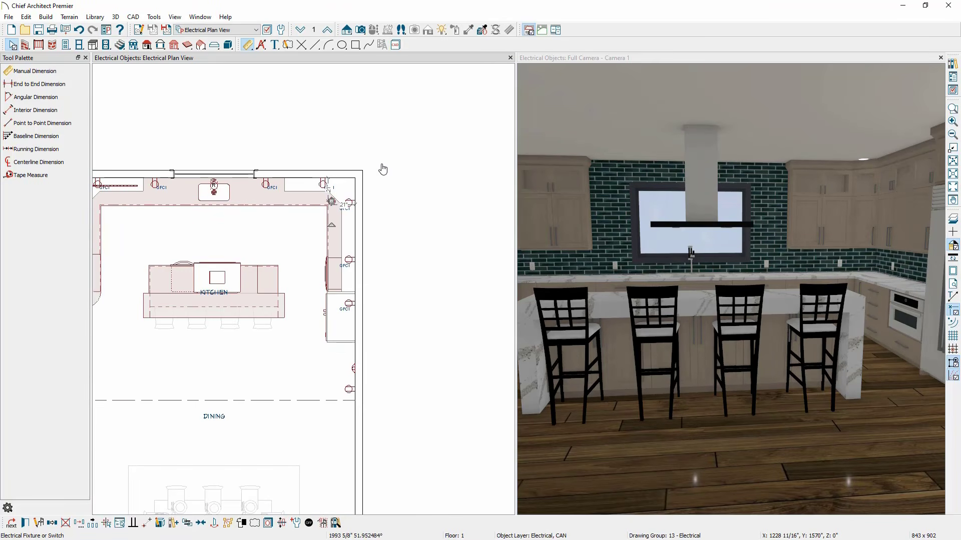
pyautogui.moveTo(382, 170); pyautogui.dragTo(454, 146, button='middle')
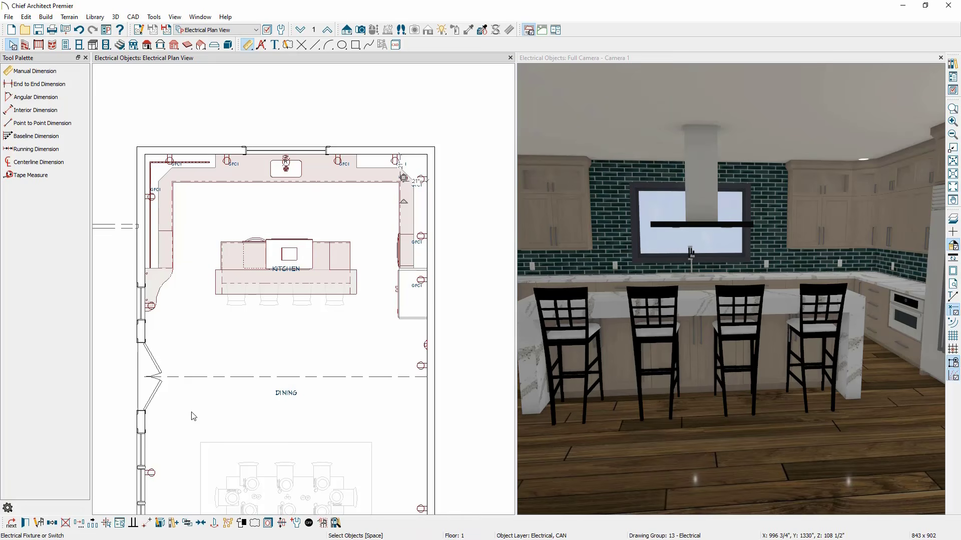
pyautogui.click(94, 525)
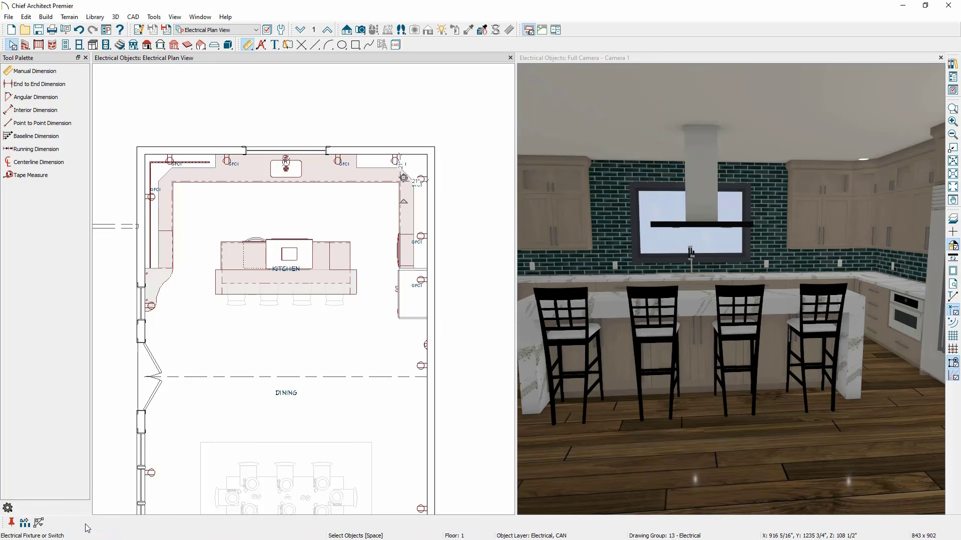
pyautogui.click(25, 524)
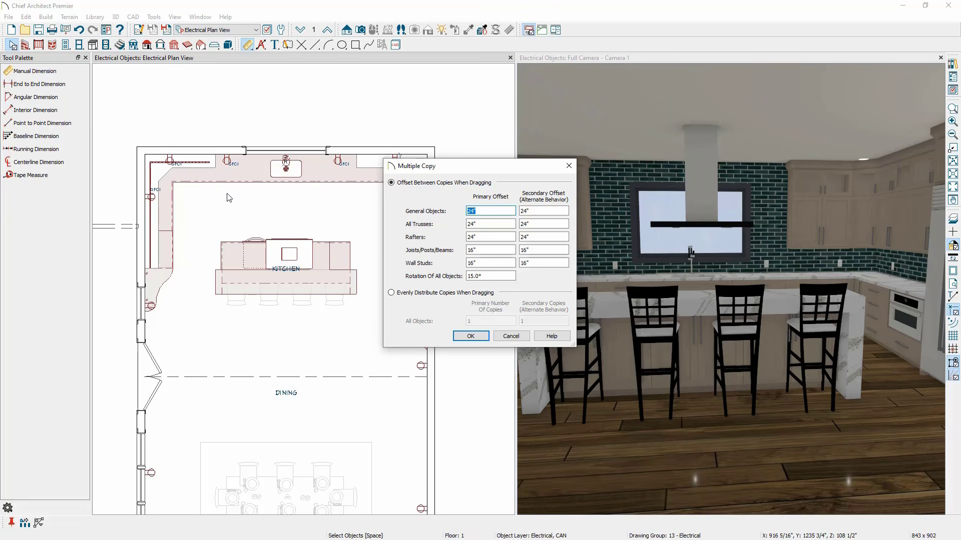
pyautogui.click(393, 295)
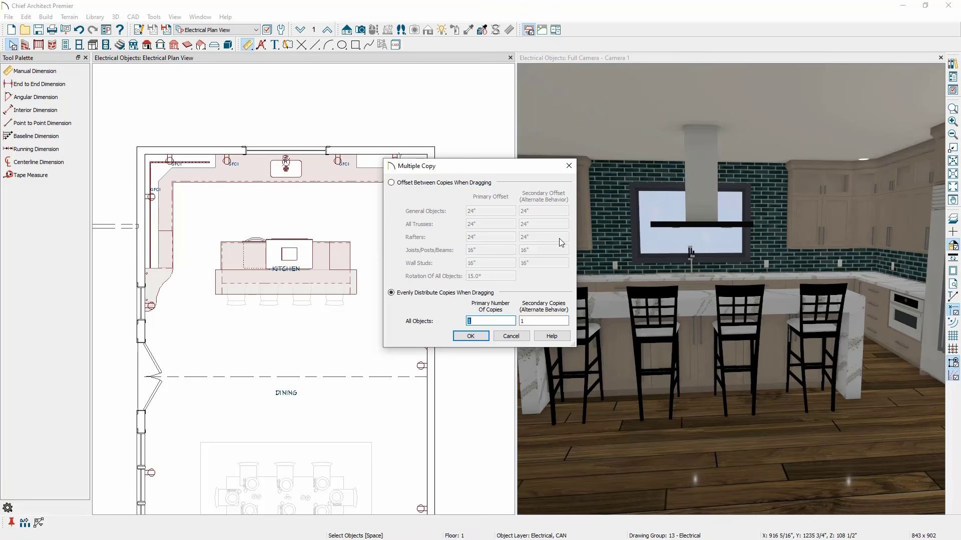
pyautogui.write('3')
pyautogui.press('Tab')
pyautogui.write('5')
pyautogui.click(471, 336)
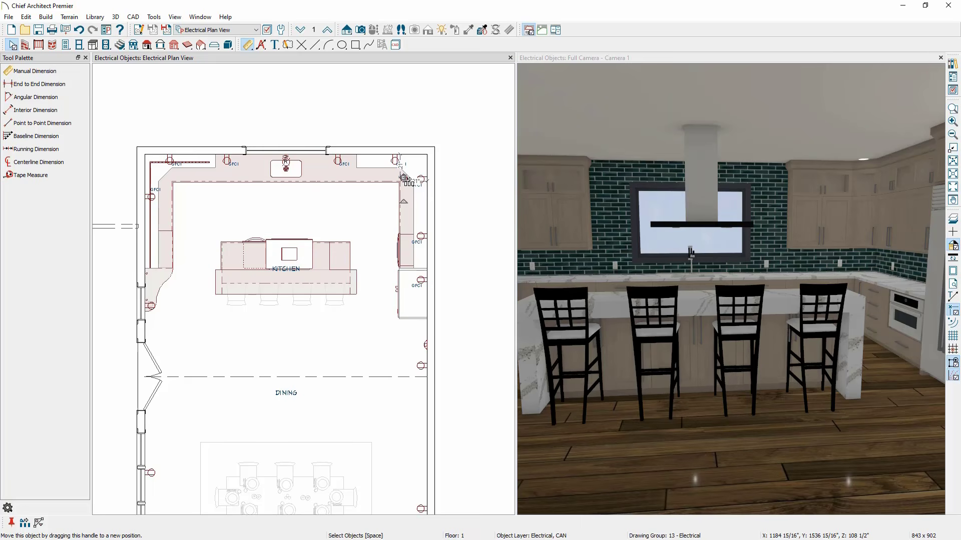
# - Copy the corner recessed light across to the kitchen's left side and down to the dining area's far end, forming an evenly spaced grid
pyautogui.moveTo(403, 178); pyautogui.dragTo(180, 182)
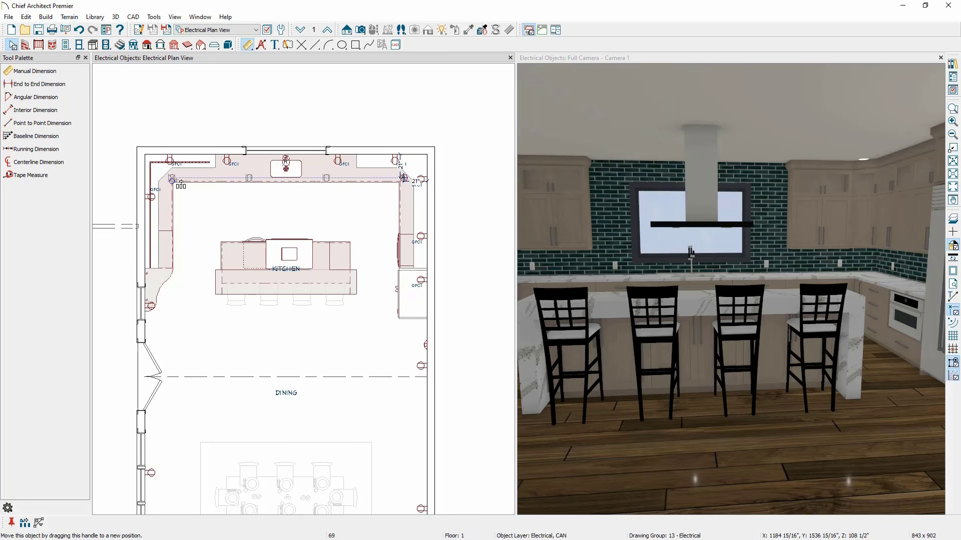
pyautogui.moveTo(180, 182); pyautogui.dragTo(180, 471)
pyautogui.scroll(-3, 181, 257)
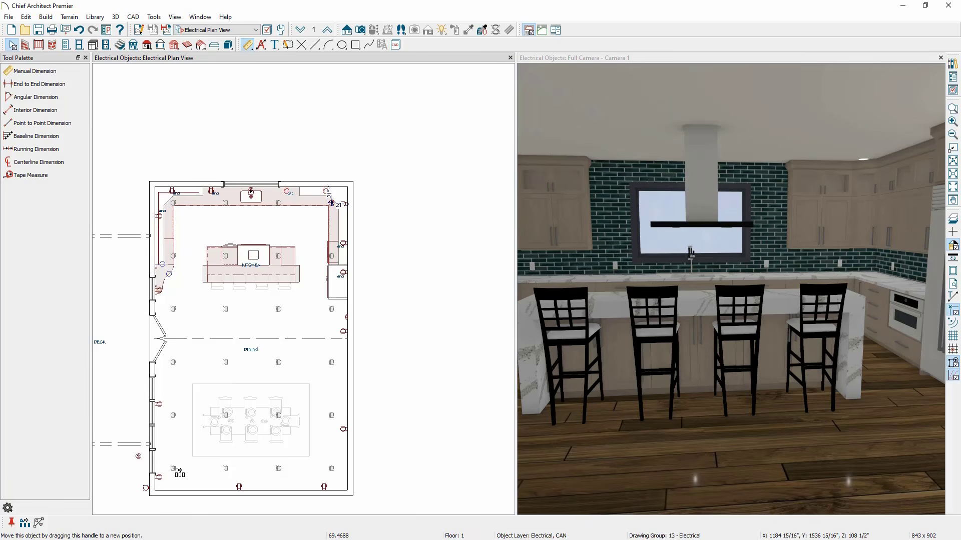
pyautogui.moveTo(180, 471); pyautogui.dragTo(180, 472)
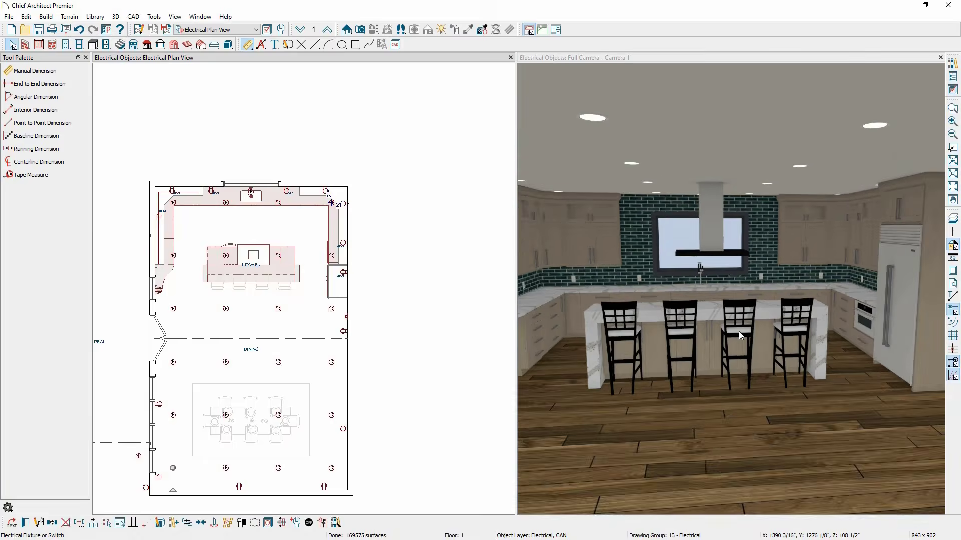
pyautogui.click(743, 307)
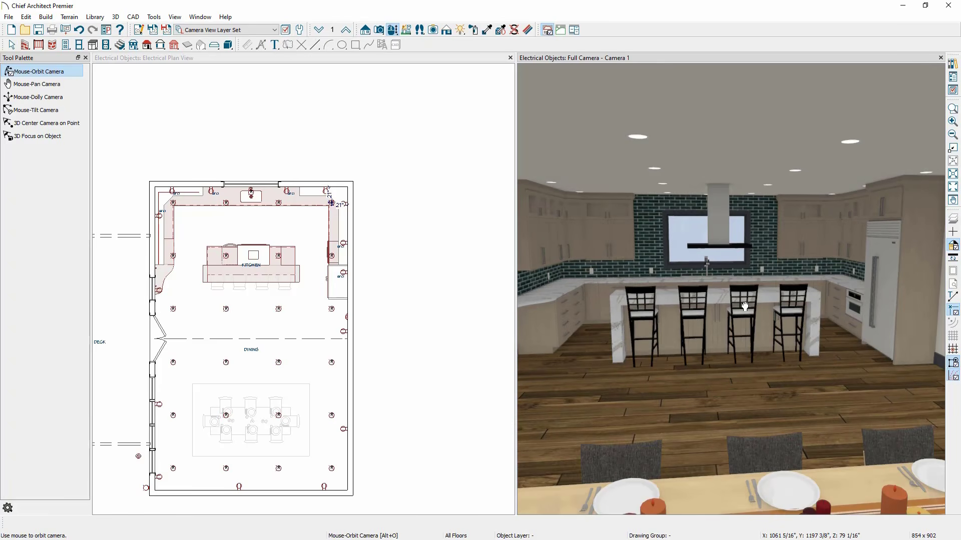
pyautogui.click(410, 322)
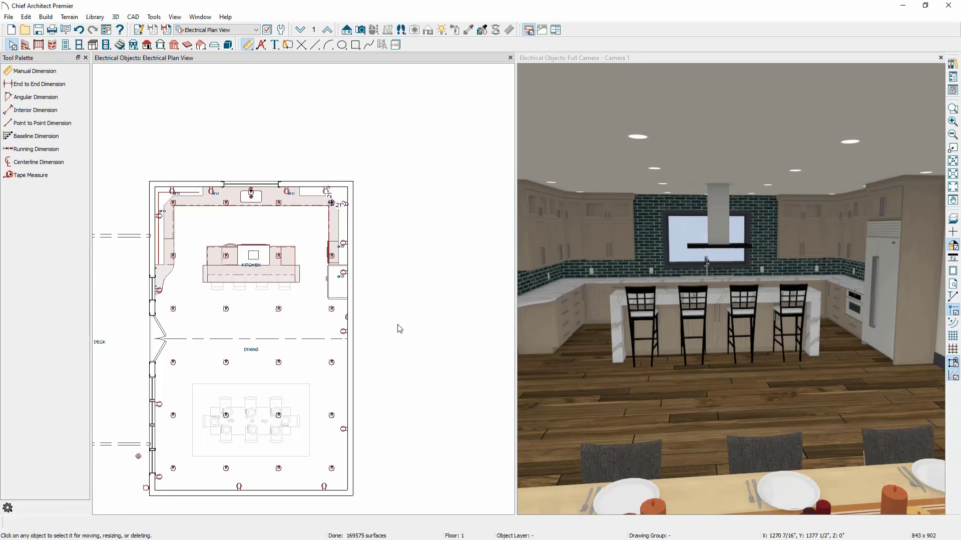
# - Place a light switch on the left wall between the kitchen window and the double doors
pyautogui.scroll(2, 390, 333)
pyautogui.scroll(-3, 390, 333)
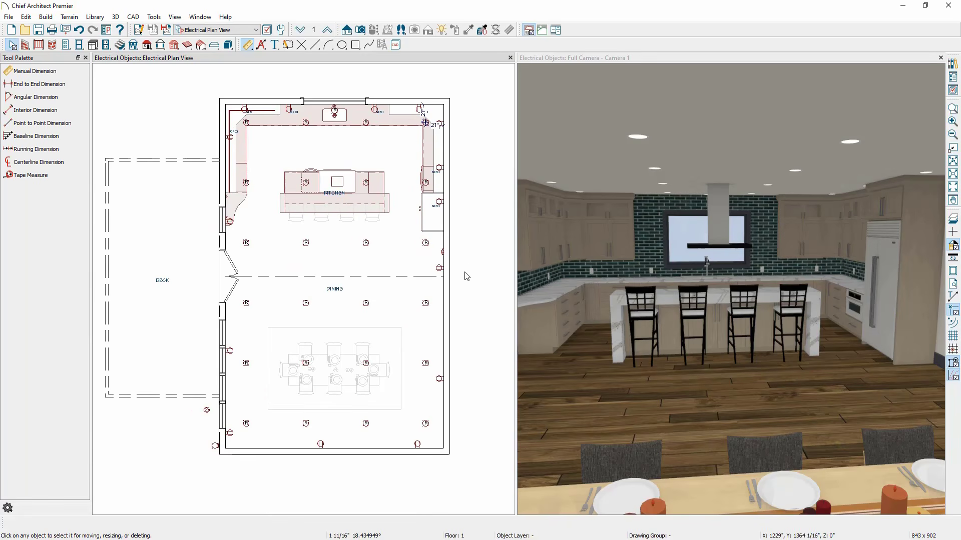
pyautogui.click(106, 45)
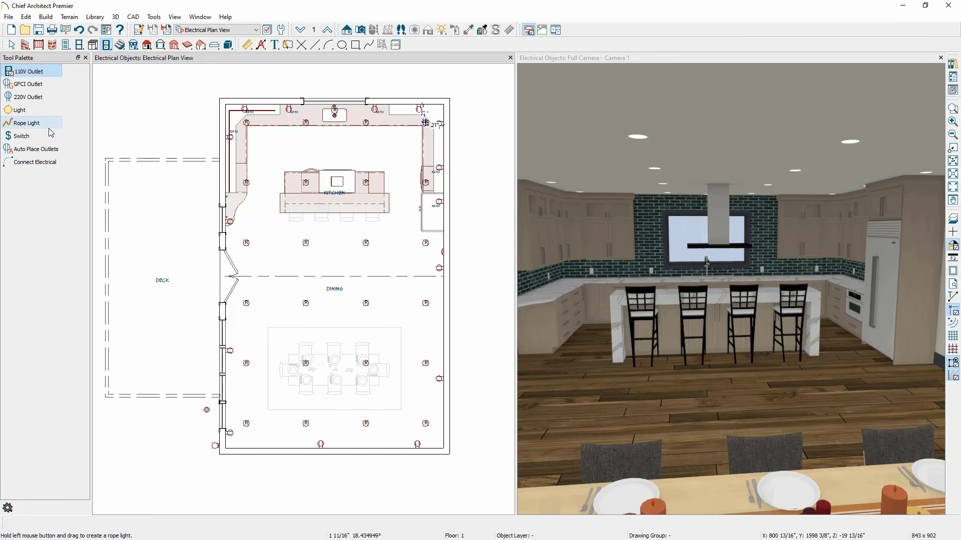
pyautogui.click(46, 135)
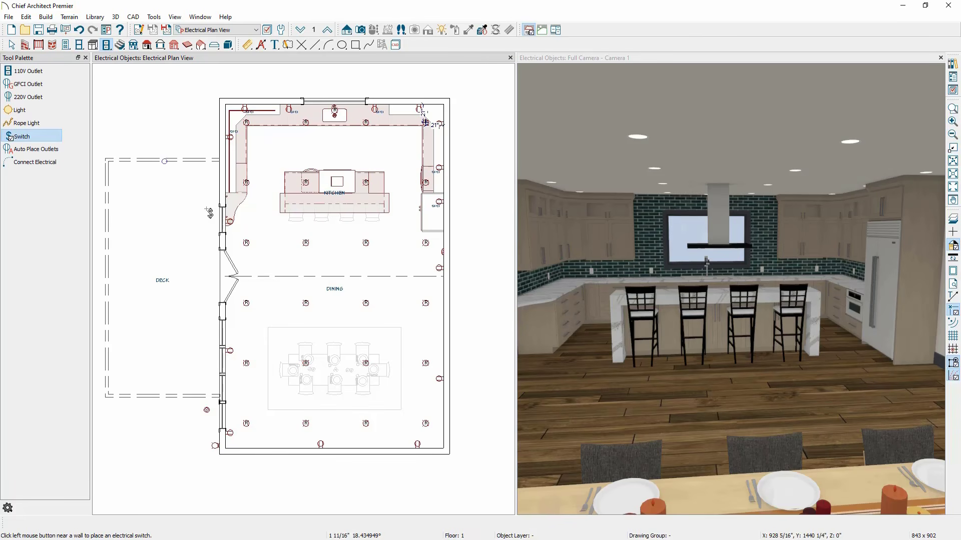
pyautogui.click(225, 244)
# - Find the left-wall switch in the camera view and examine its general specifications without changing them
pyautogui.moveTo(575, 260); pyautogui.dragTo(650, 260, button='middle')
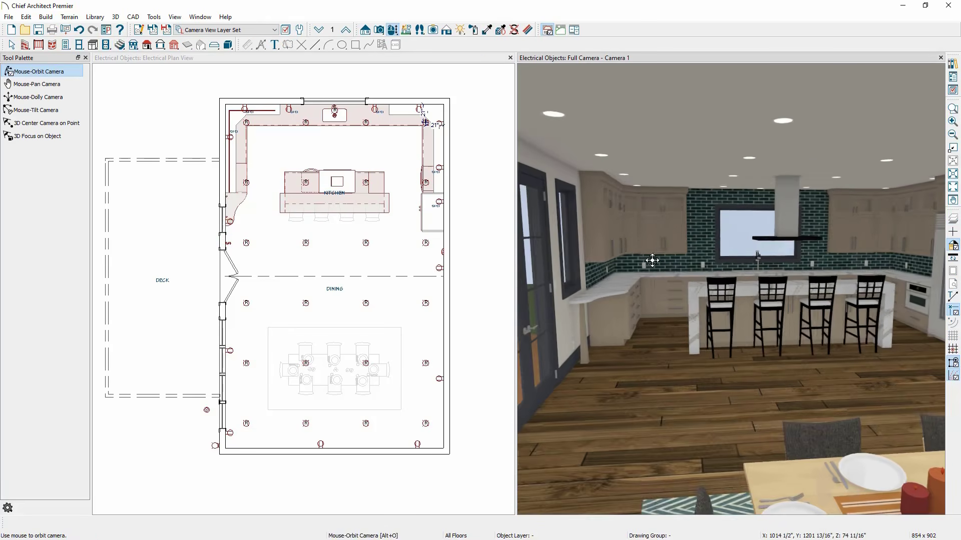
pyautogui.scroll(3, 575, 285)
pyautogui.moveTo(584, 283); pyautogui.dragTo(543, 284)
pyautogui.moveTo(543, 284); pyautogui.dragTo(632, 280, button='middle')
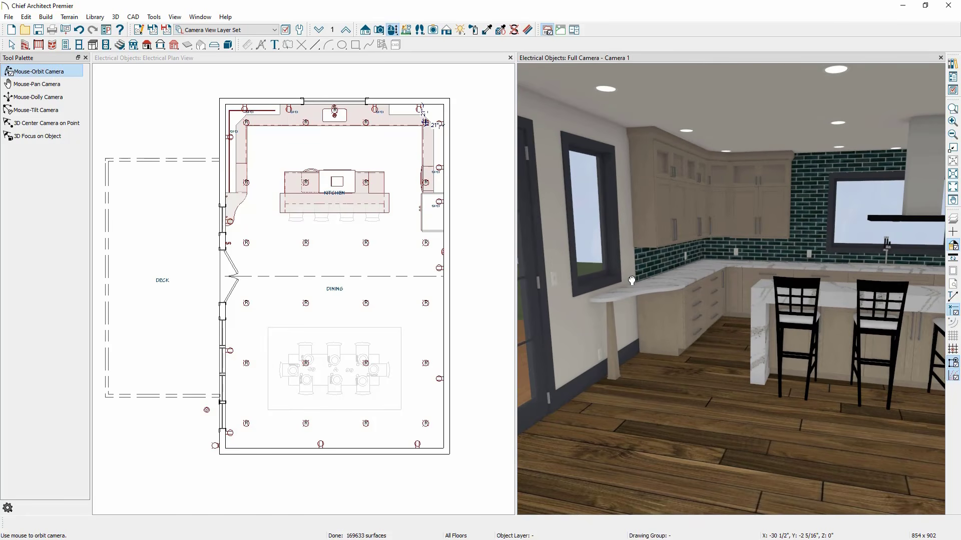
pyautogui.press('space')
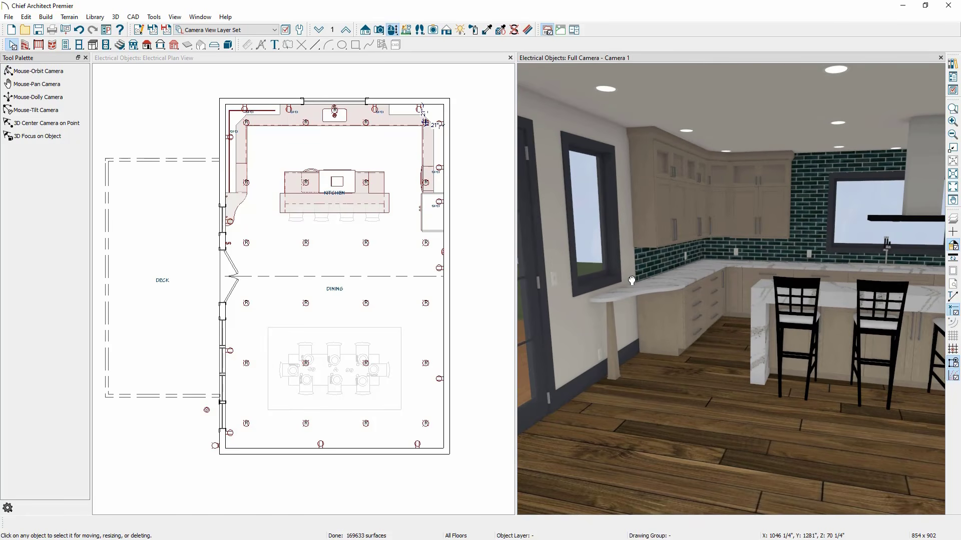
pyautogui.doubleClick(556, 279)
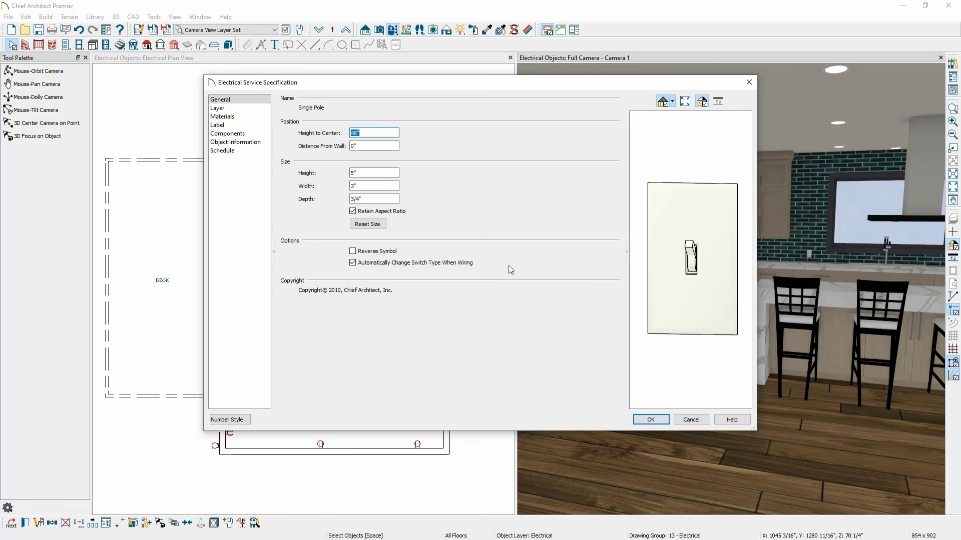
pyautogui.click(695, 420)
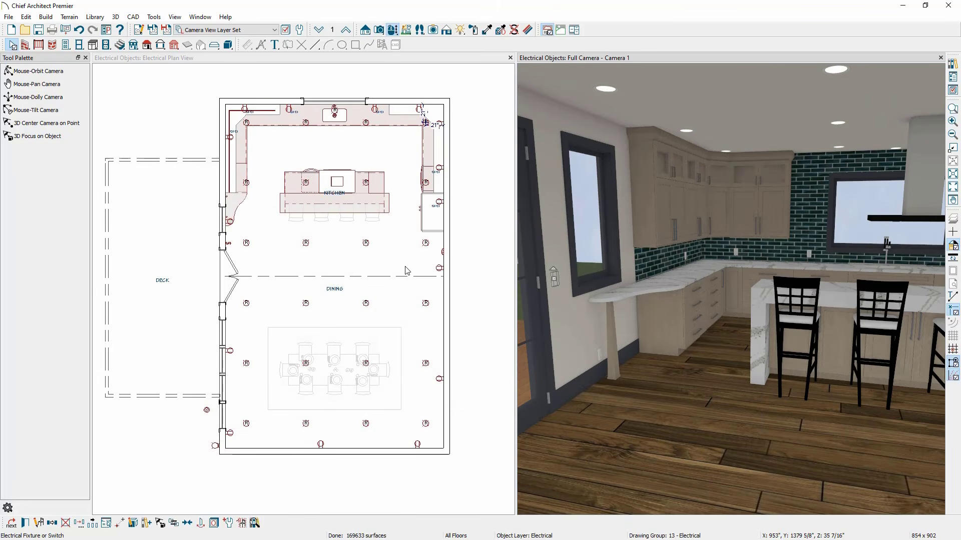
# - Wire the left-wall switch to all four recessed lights in the row beside it with Connect Electrical
pyautogui.click(194, 125)
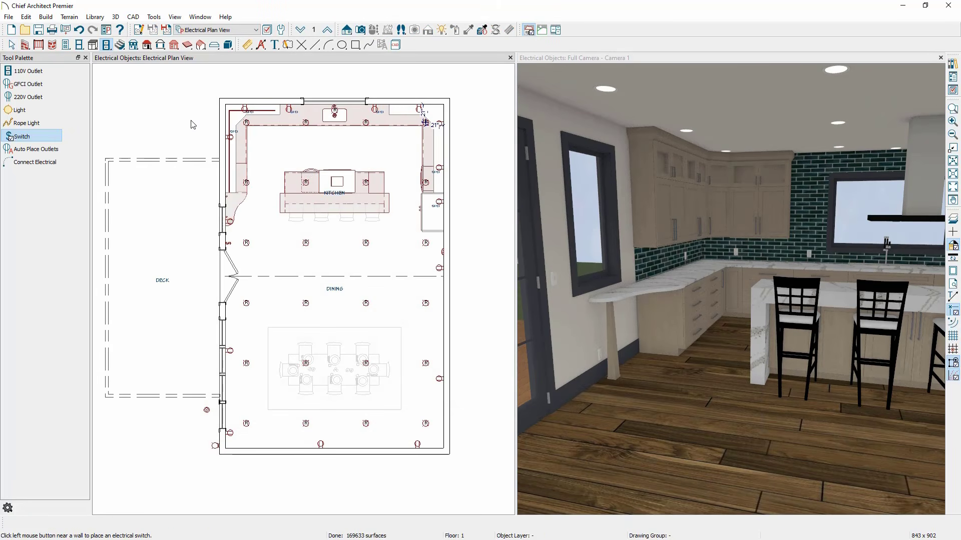
pyautogui.click(55, 165)
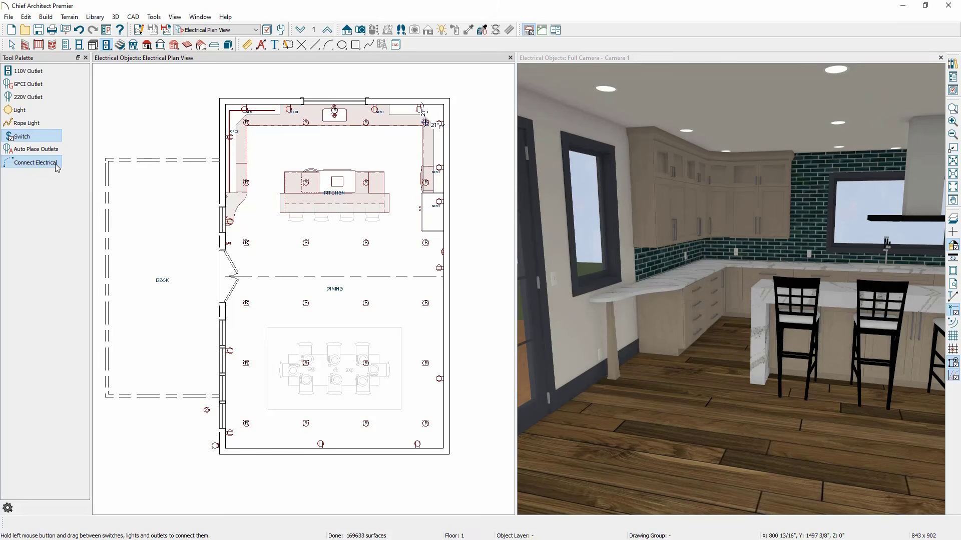
pyautogui.scroll(4, 240, 224)
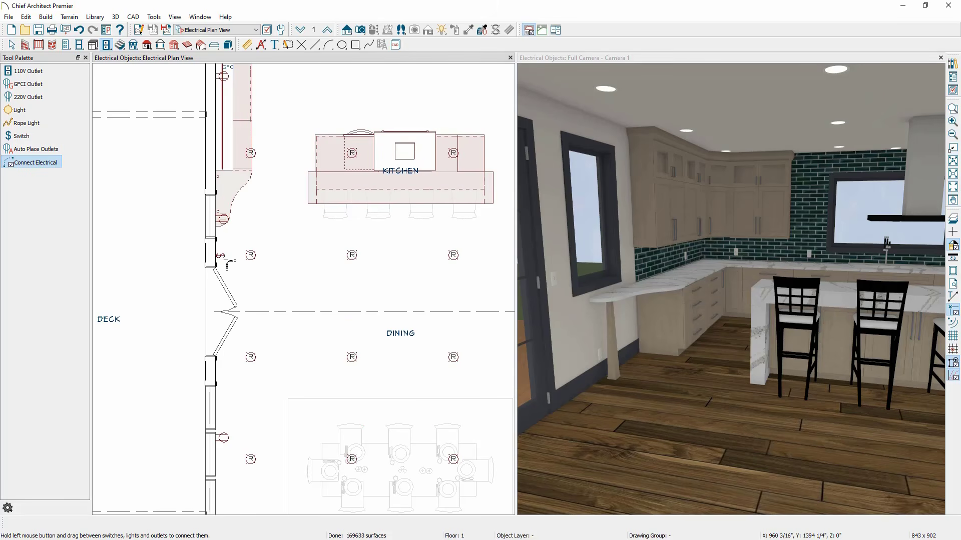
pyautogui.moveTo(227, 260); pyautogui.dragTo(352, 257)
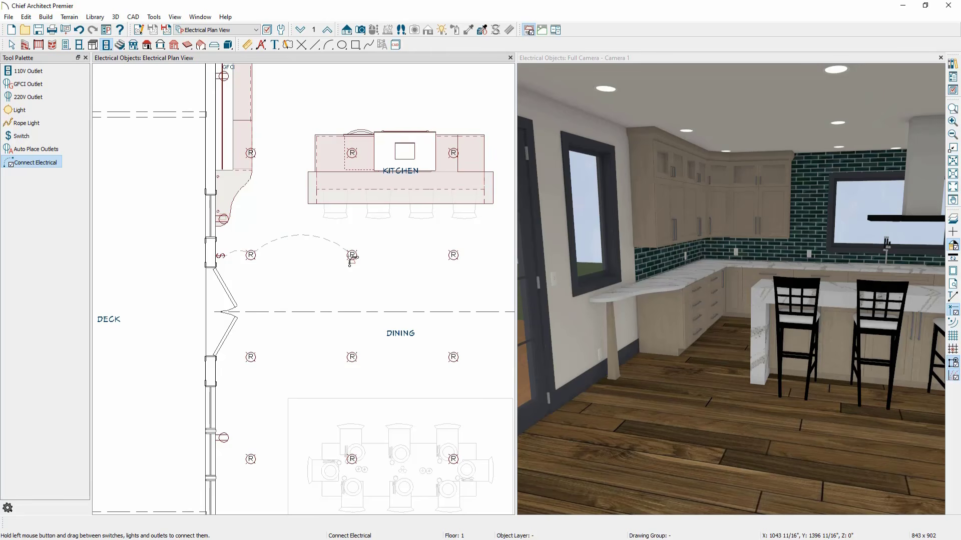
pyautogui.scroll(-3, 351, 257)
pyautogui.moveTo(287, 255); pyautogui.dragTo(355, 256)
pyautogui.moveTo(356, 256); pyautogui.dragTo(425, 258)
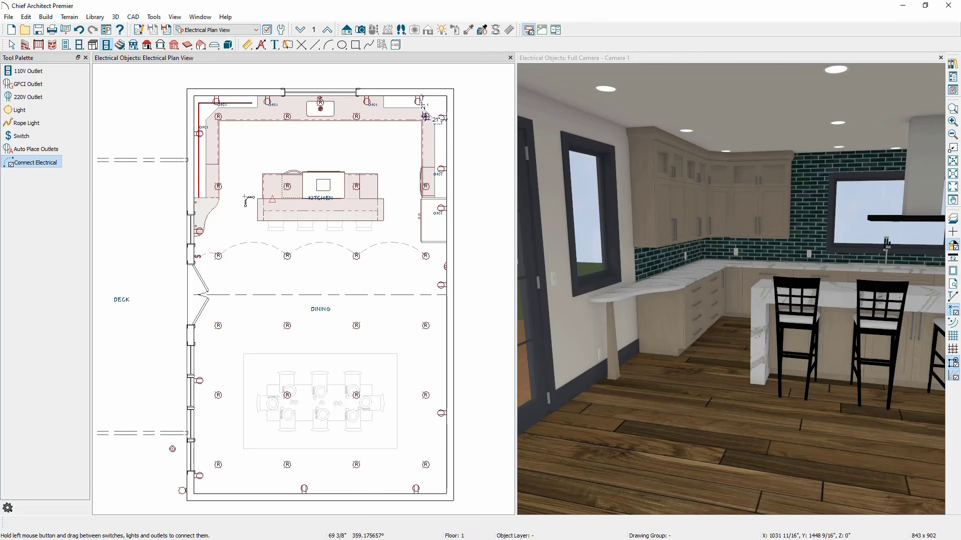
# - Place a second switch on the right wall opposite the first and connect it to the nearest recessed light in the wired row
pyautogui.click(23, 136)
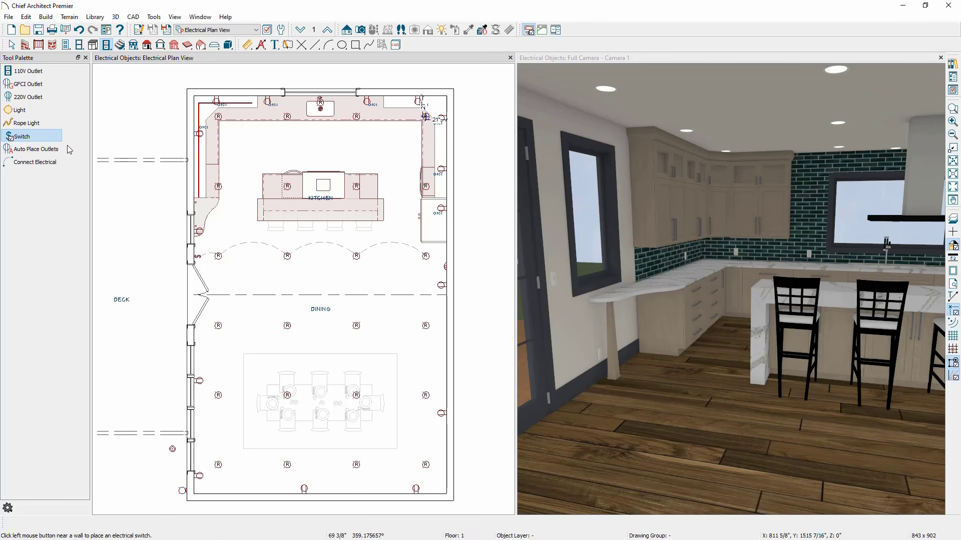
pyautogui.click(446, 256)
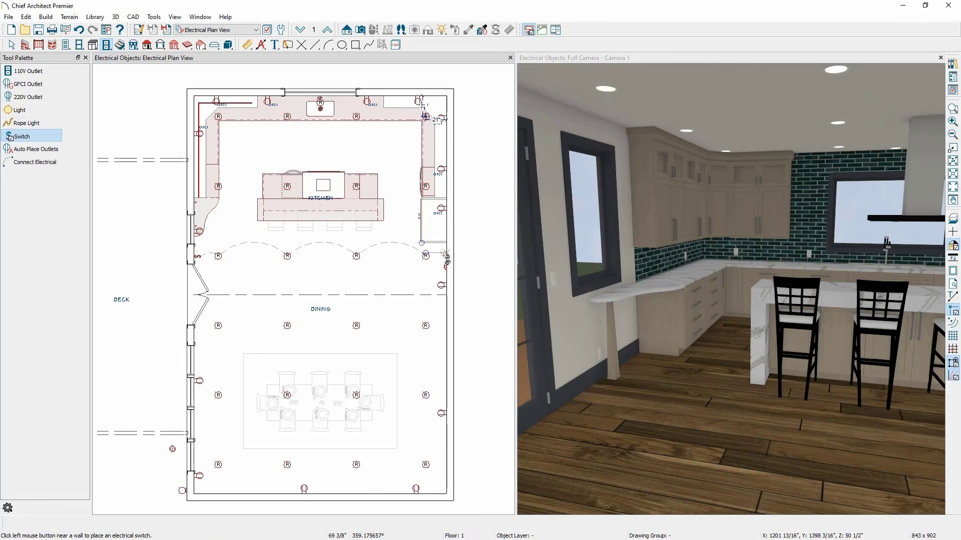
pyautogui.click(50, 163)
pyautogui.scroll(2, 420, 268)
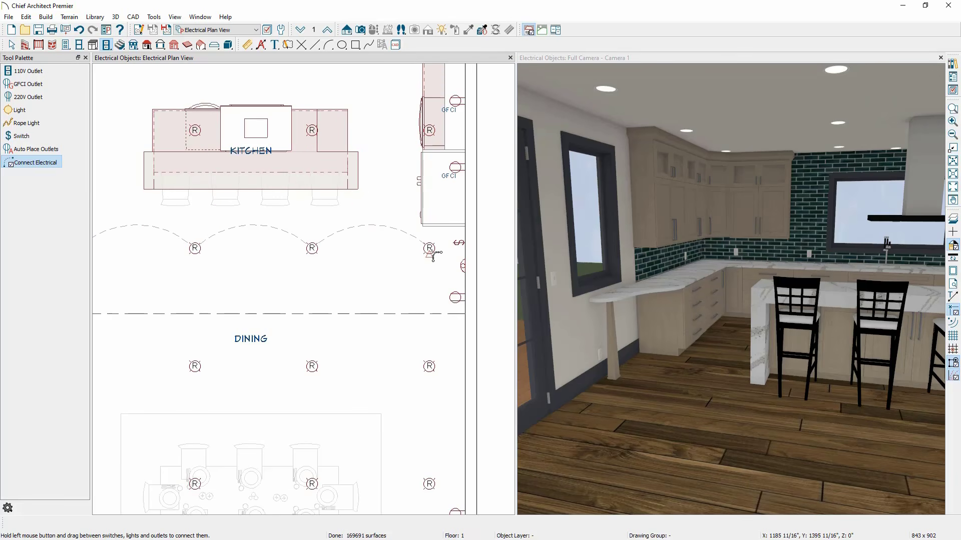
pyautogui.moveTo(433, 255); pyautogui.dragTo(459, 247)
pyautogui.press('space')
pyautogui.scroll(-2, 454, 251)
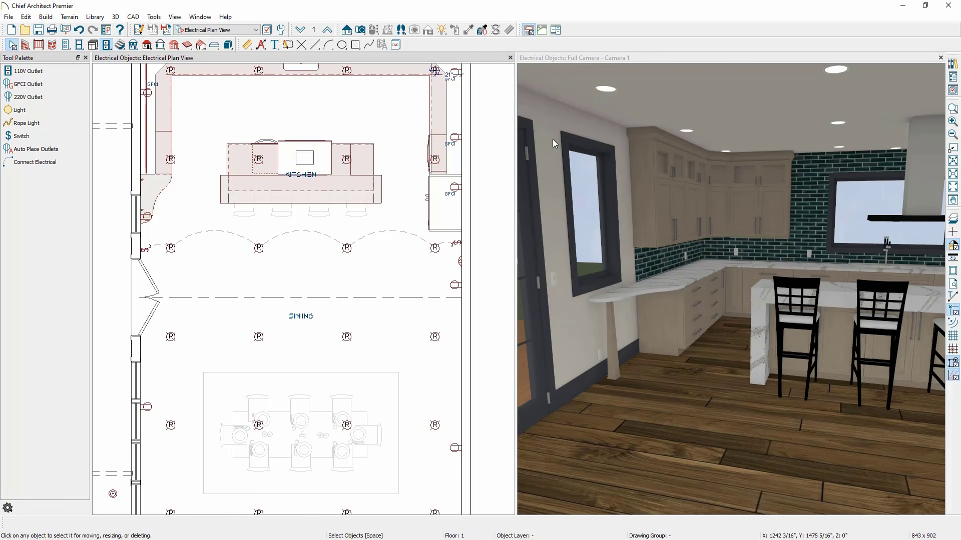
# - Open the library browser and expand the Architectural Lighting categories in Chief Architect Core Catalogs
pyautogui.click(953, 63)
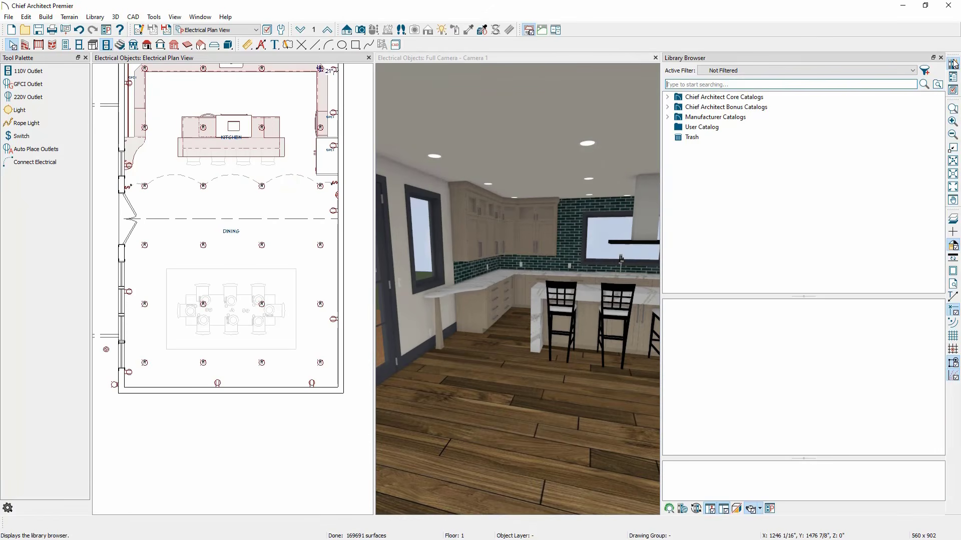
pyautogui.click(667, 97)
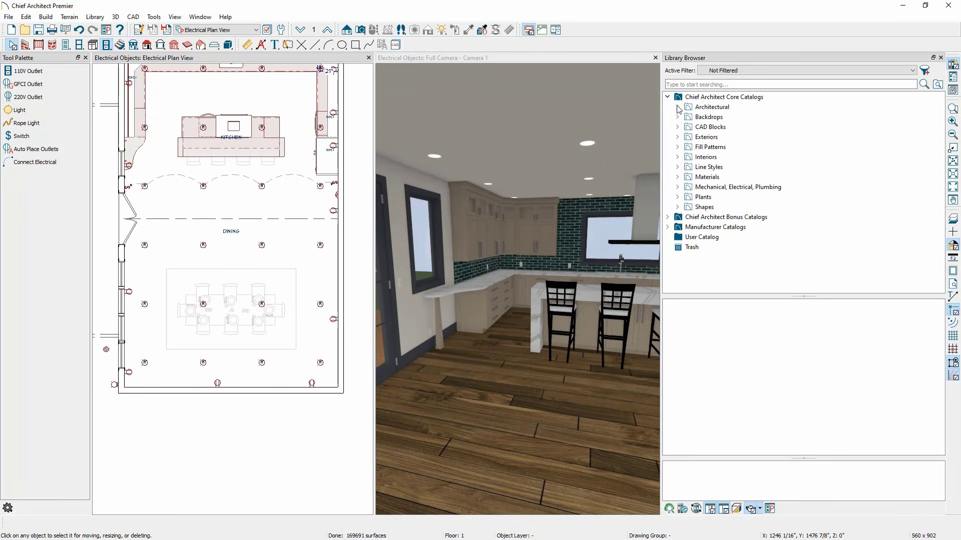
pyautogui.click(677, 107)
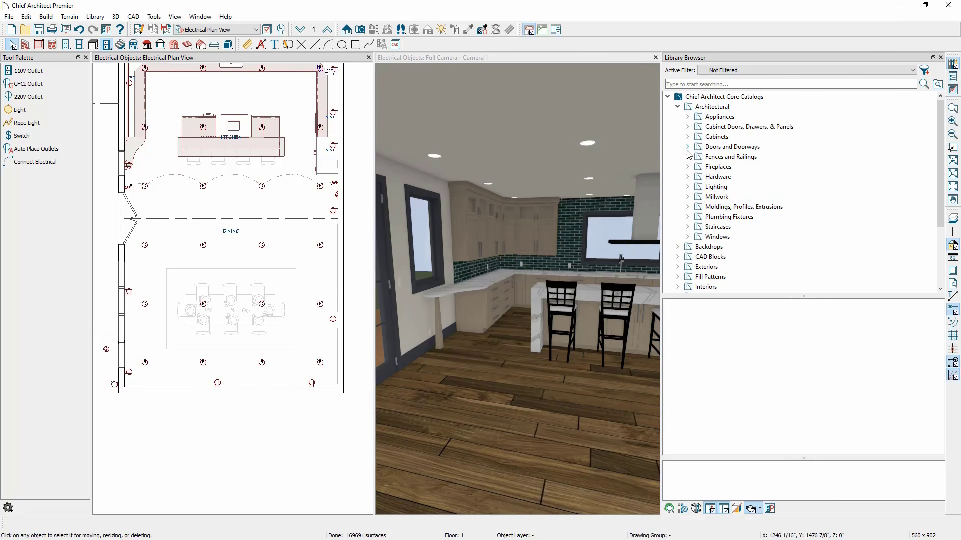
pyautogui.click(687, 187)
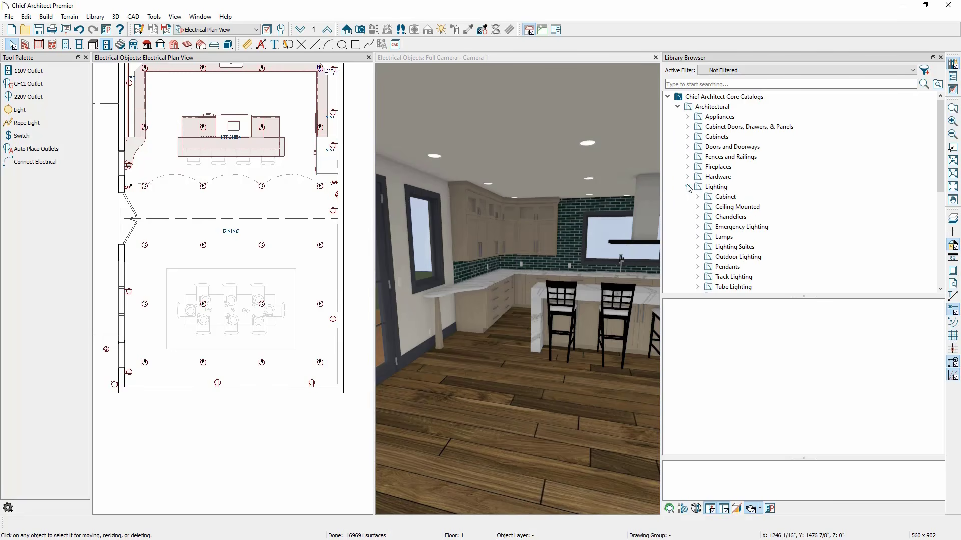
pyautogui.scroll(-1, 689, 188)
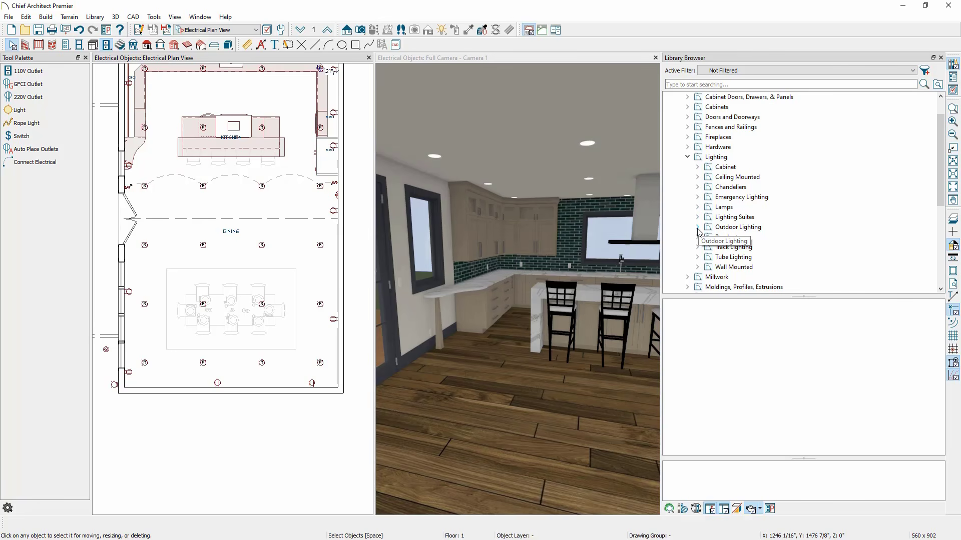
# - Expand the Electrical categories under Mechanical, Electrical, Plumbing in the core catalogs
pyautogui.scroll(-5, 699, 231)
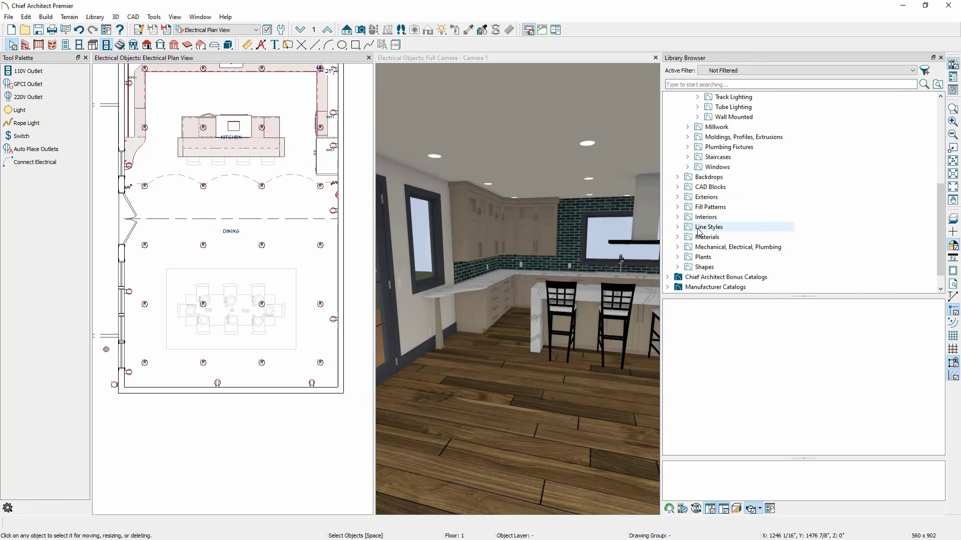
pyautogui.scroll(-1, 699, 231)
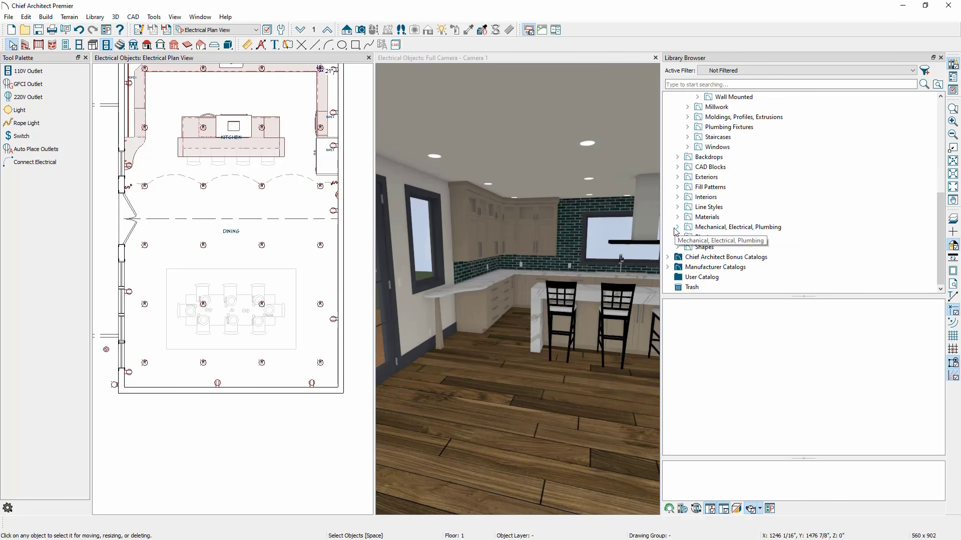
pyautogui.click(675, 229)
pyautogui.scroll(-2, 676, 231)
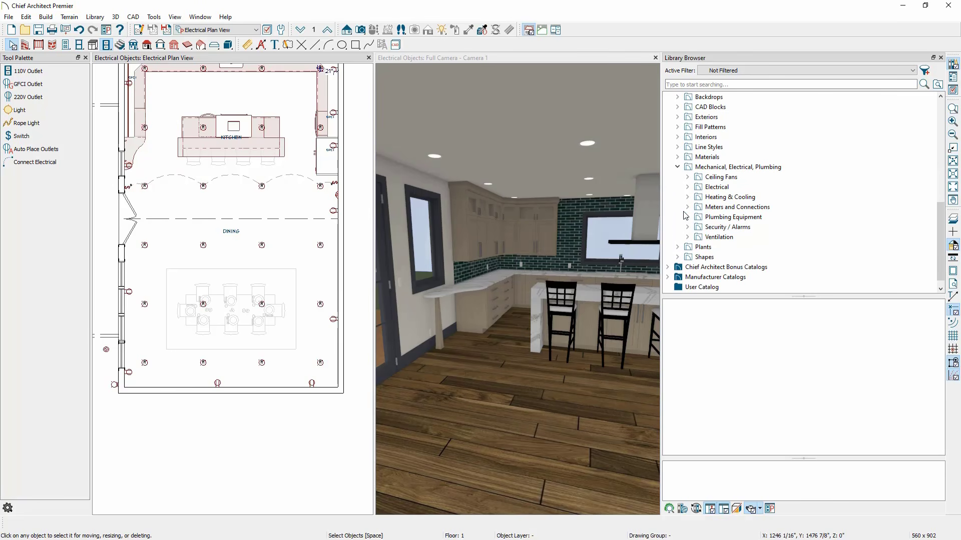
pyautogui.click(689, 189)
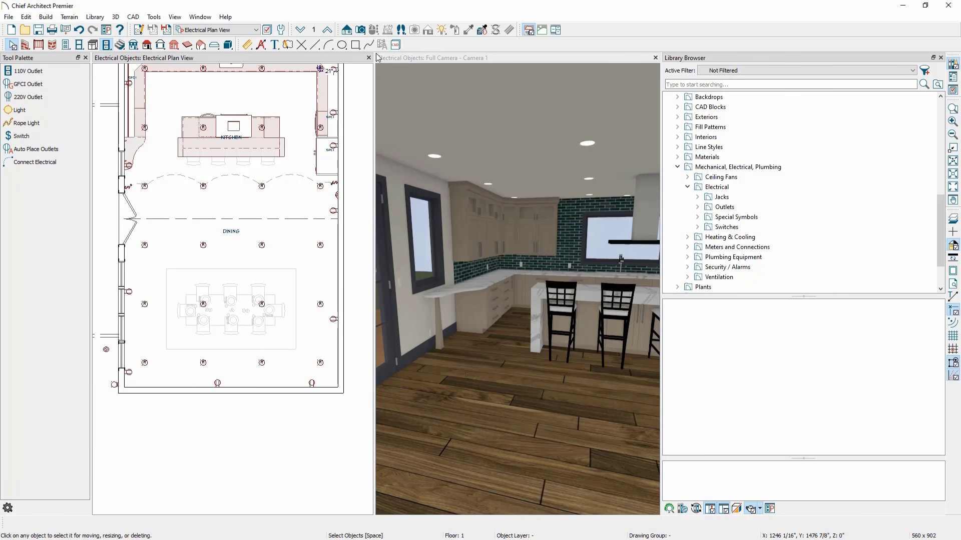
# - Bring up the library commands for obtaining additional content
pyautogui.click(97, 16)
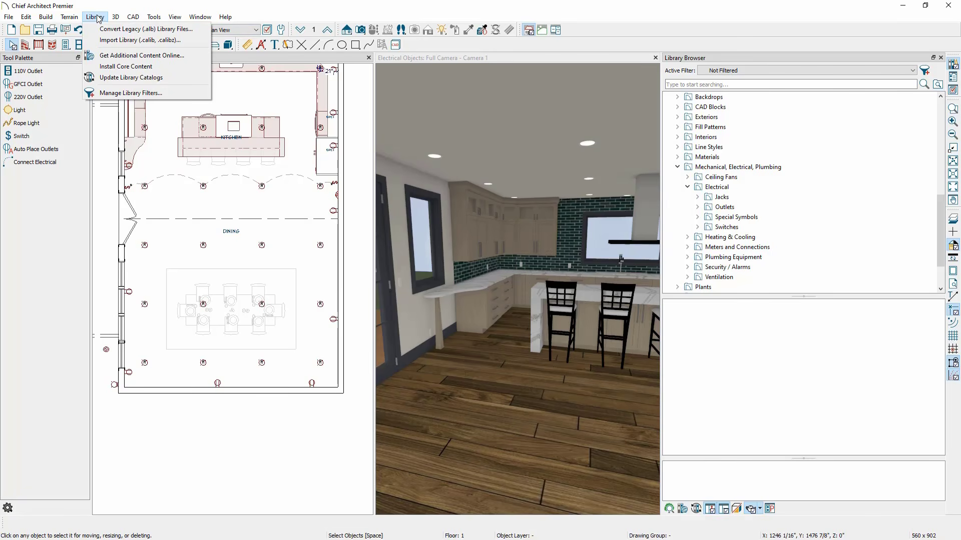